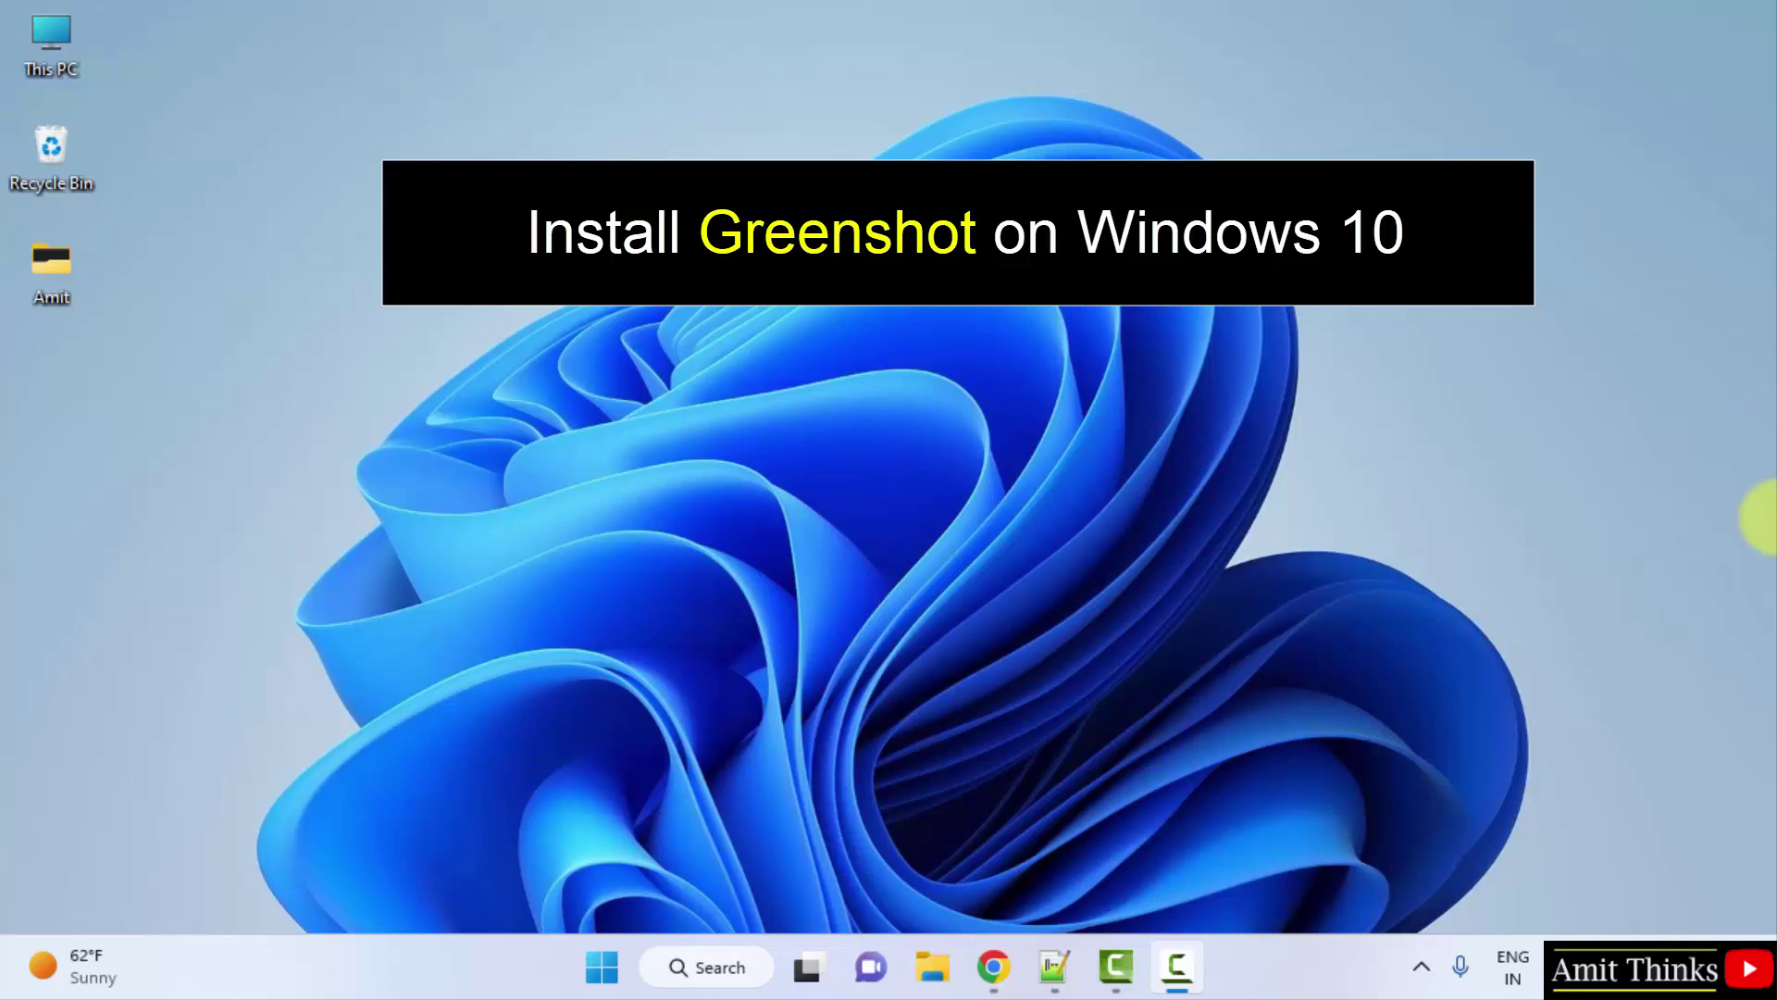
Step: Open Chrome and run a Google search for 'greenshot'
{"action": "left_click", "coordinate": [1011, 972]}
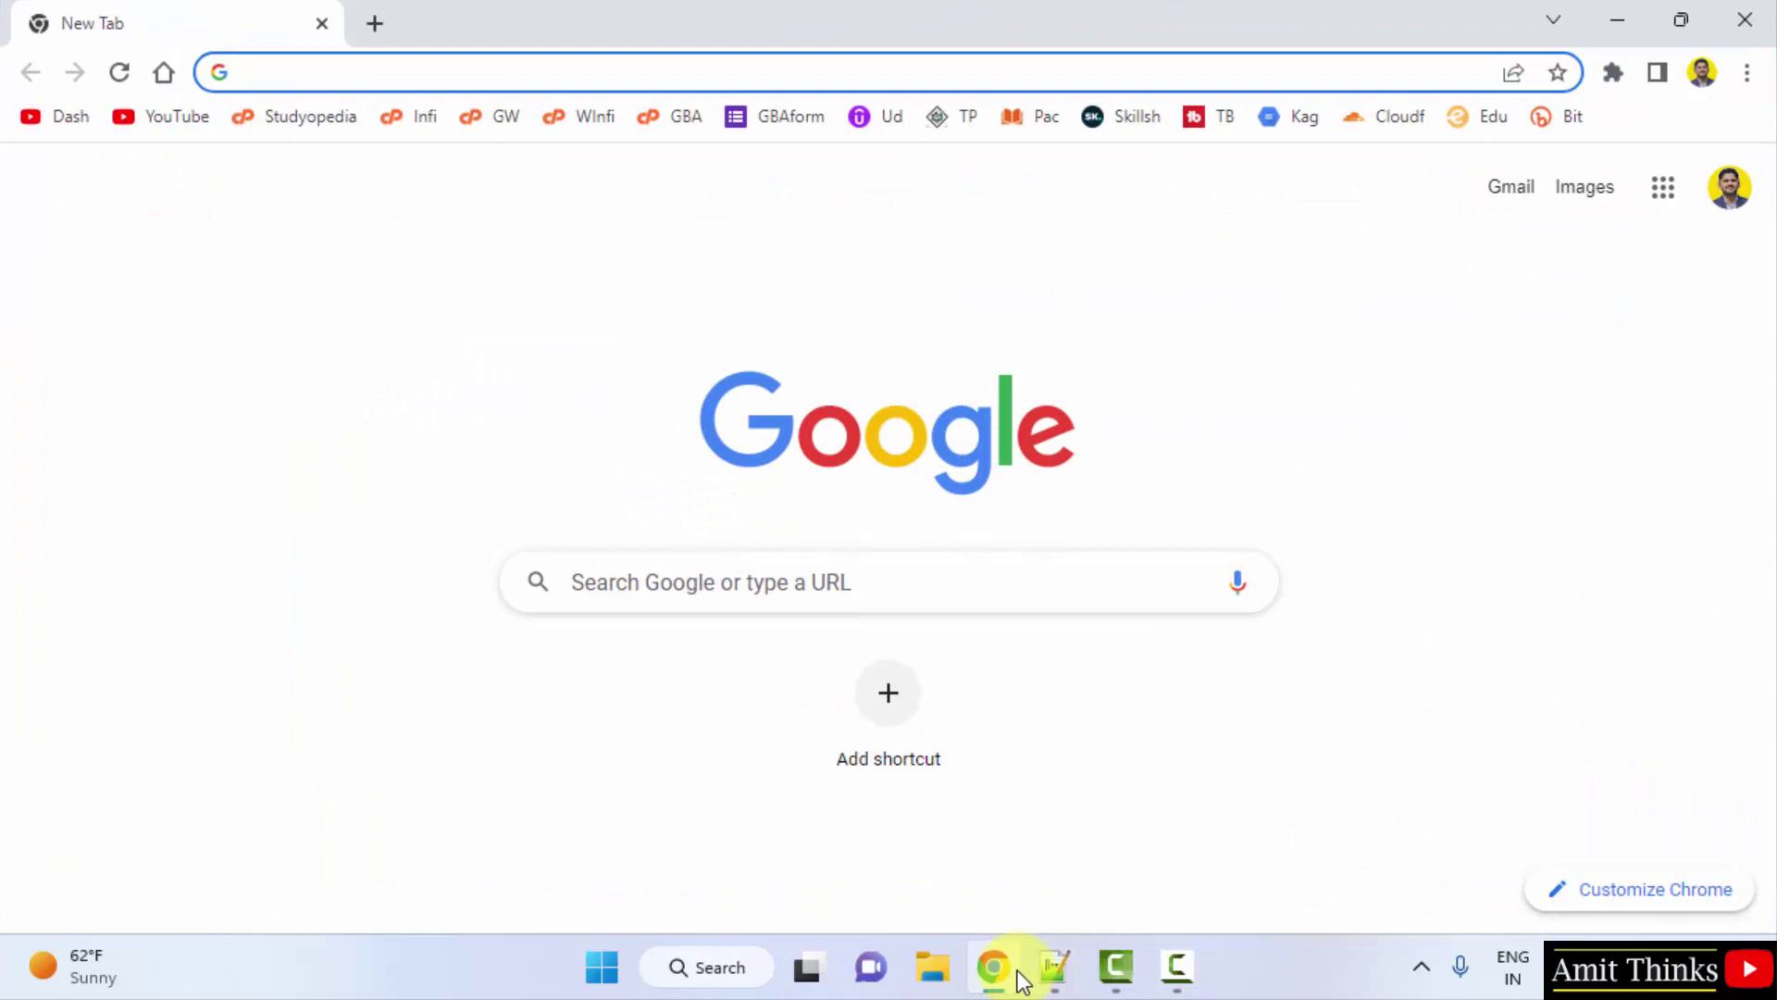
{"action": "left_click", "coordinate": [654, 587]}
{"action": "type", "text": "greenshot"}
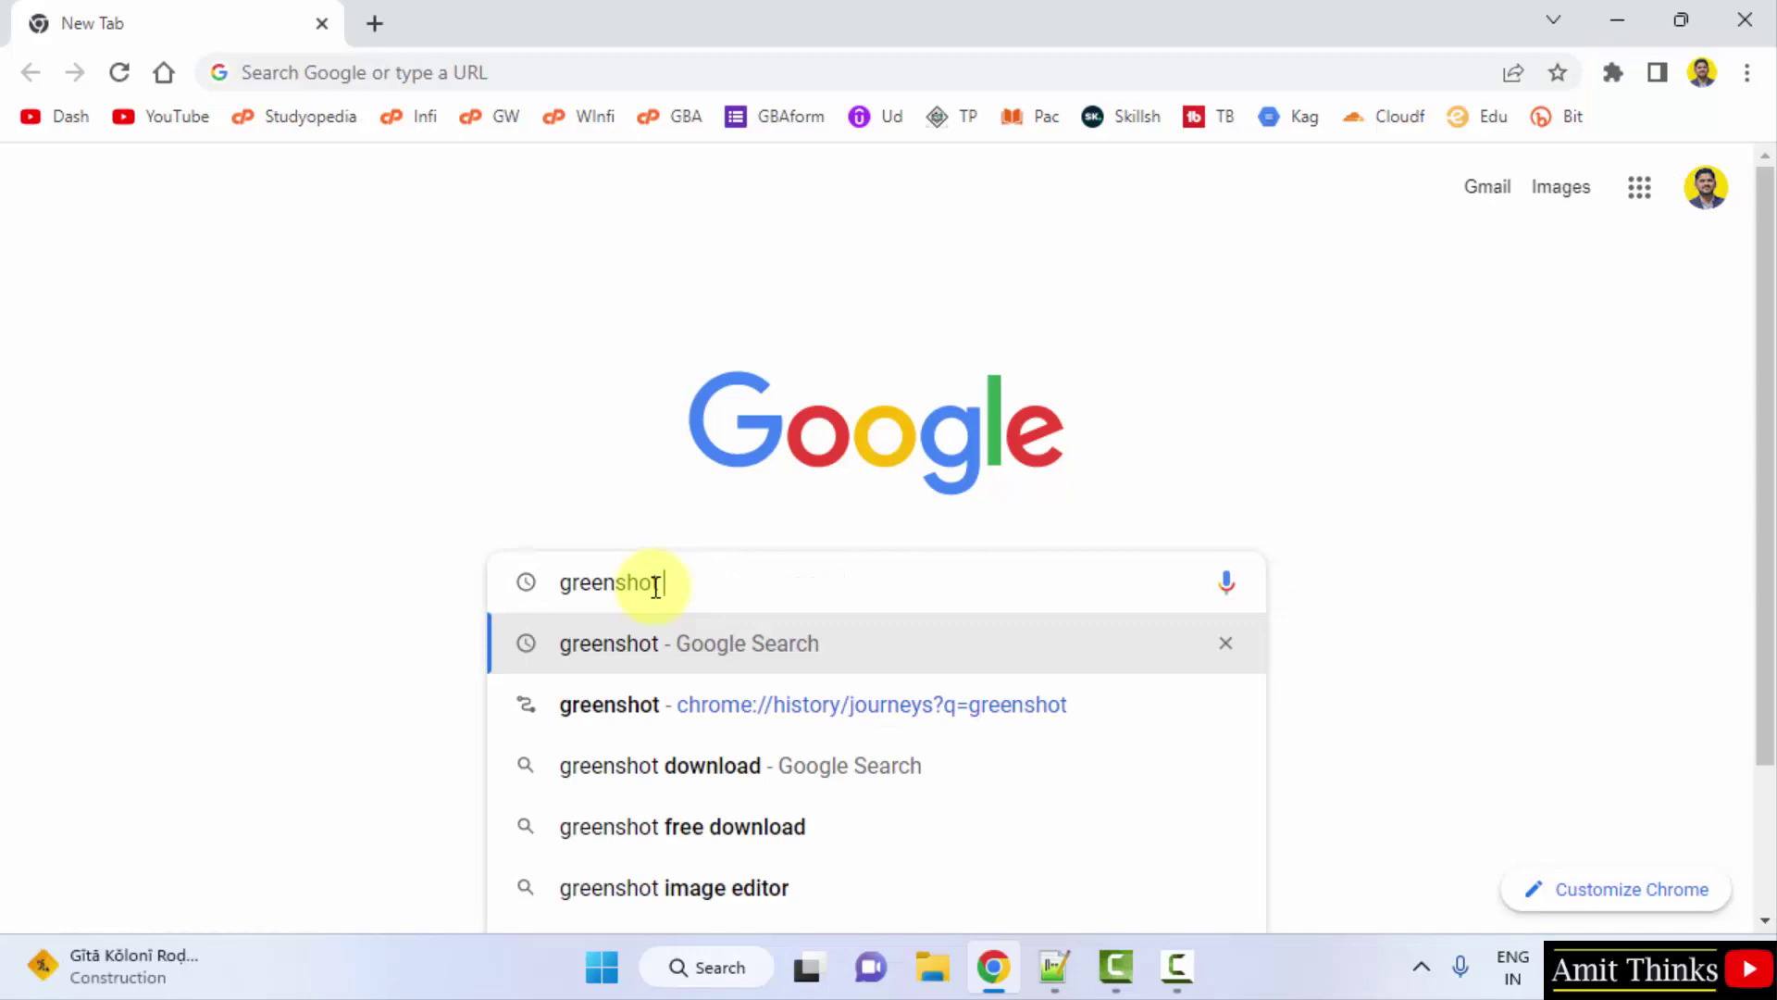
{"action": "key", "text": "Return"}
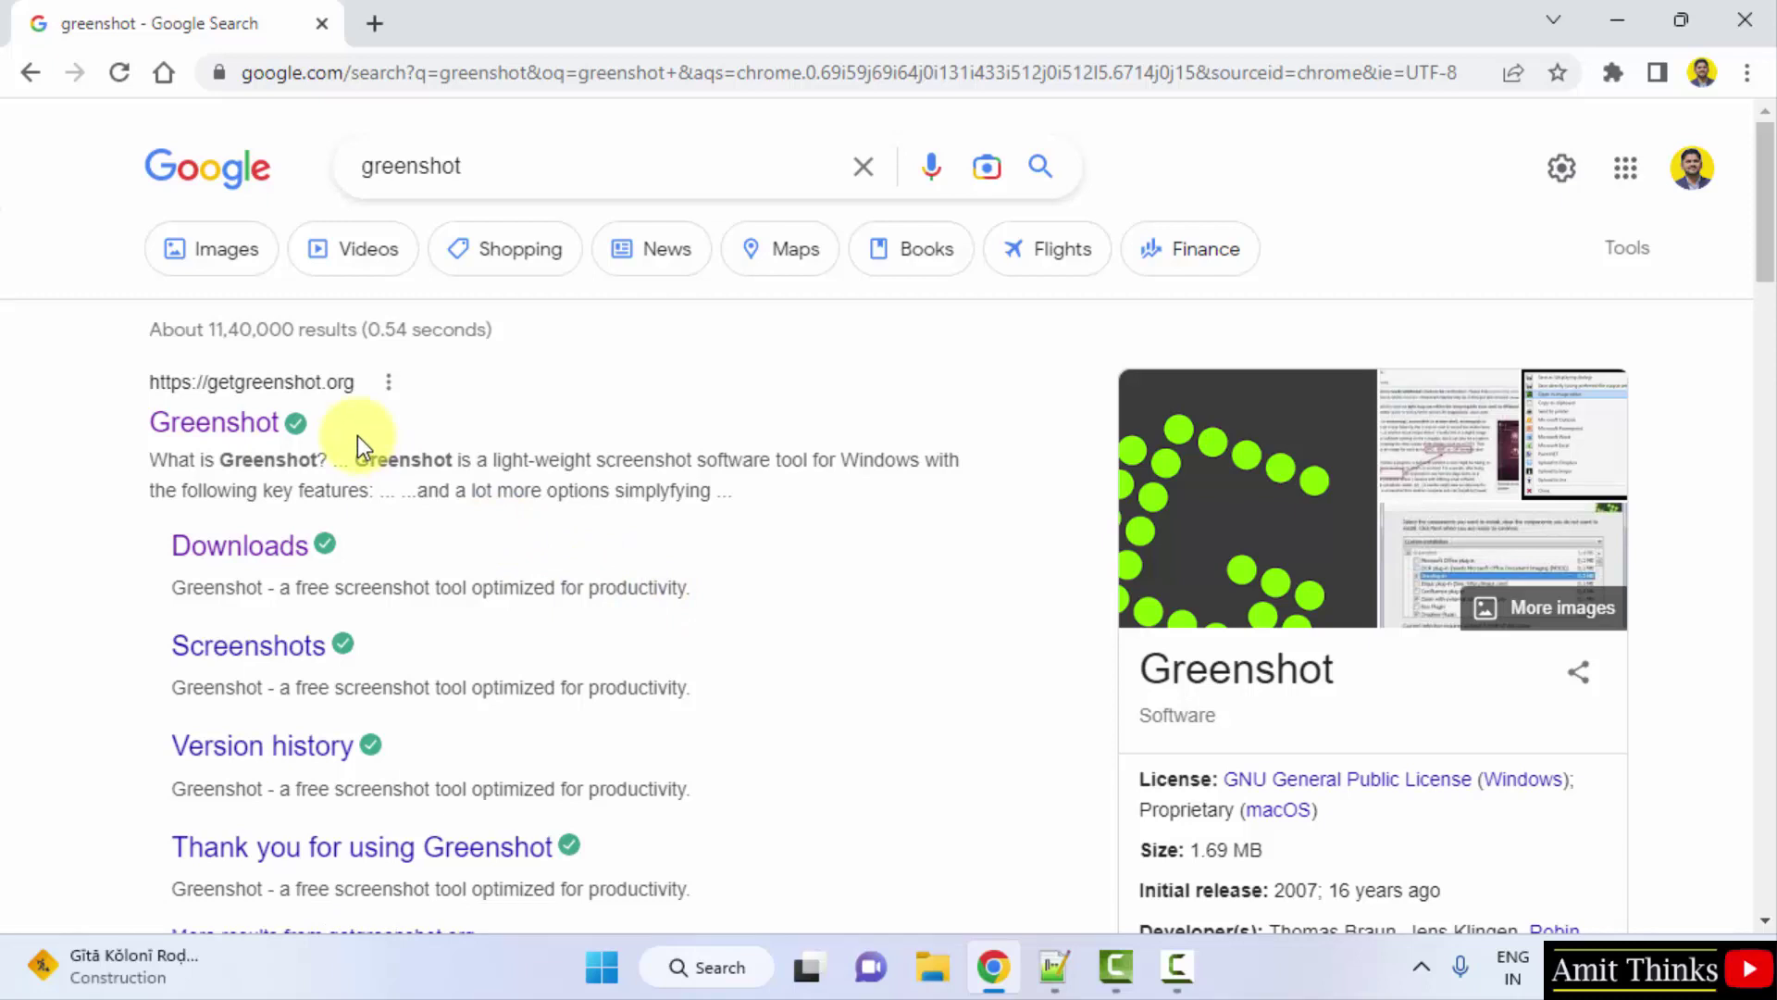
Step: Go to getgreenshot.org's downloads page and download the latest stable 1.2.10.6 Windows installer
{"action": "left_click", "coordinate": [265, 441]}
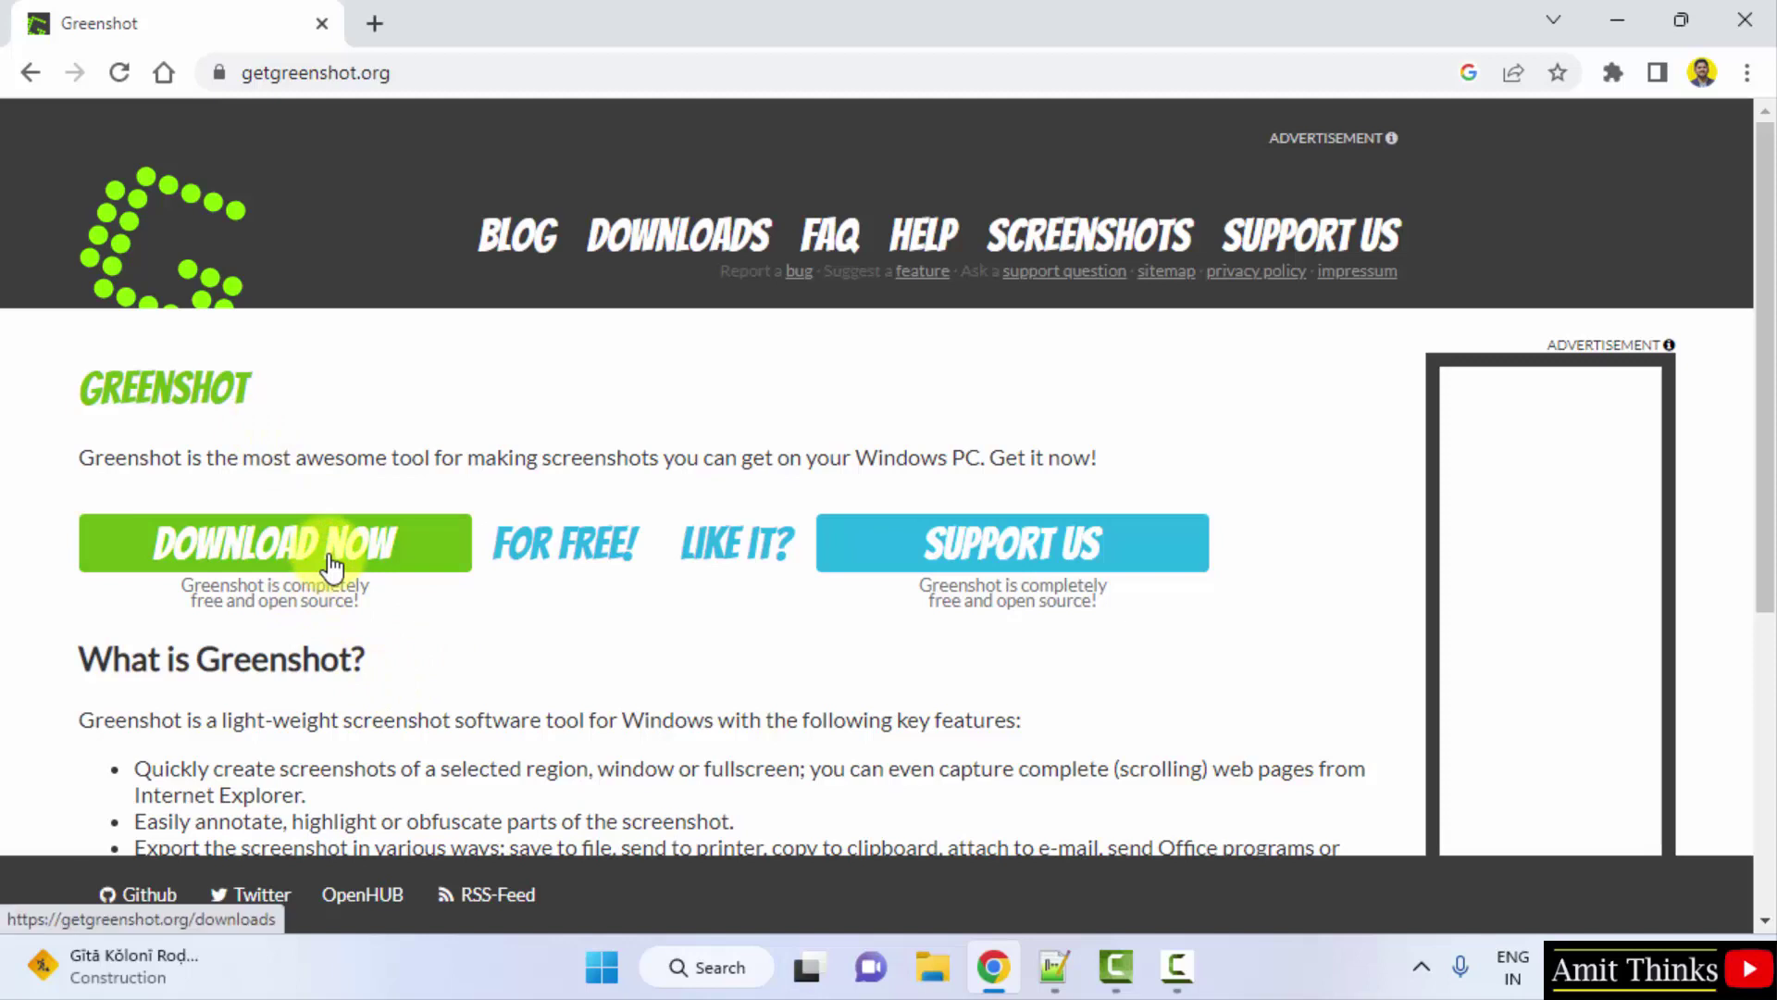
{"action": "scroll", "coordinate": [1731, 232], "scroll_direction": "down", "scroll_amount": 1}
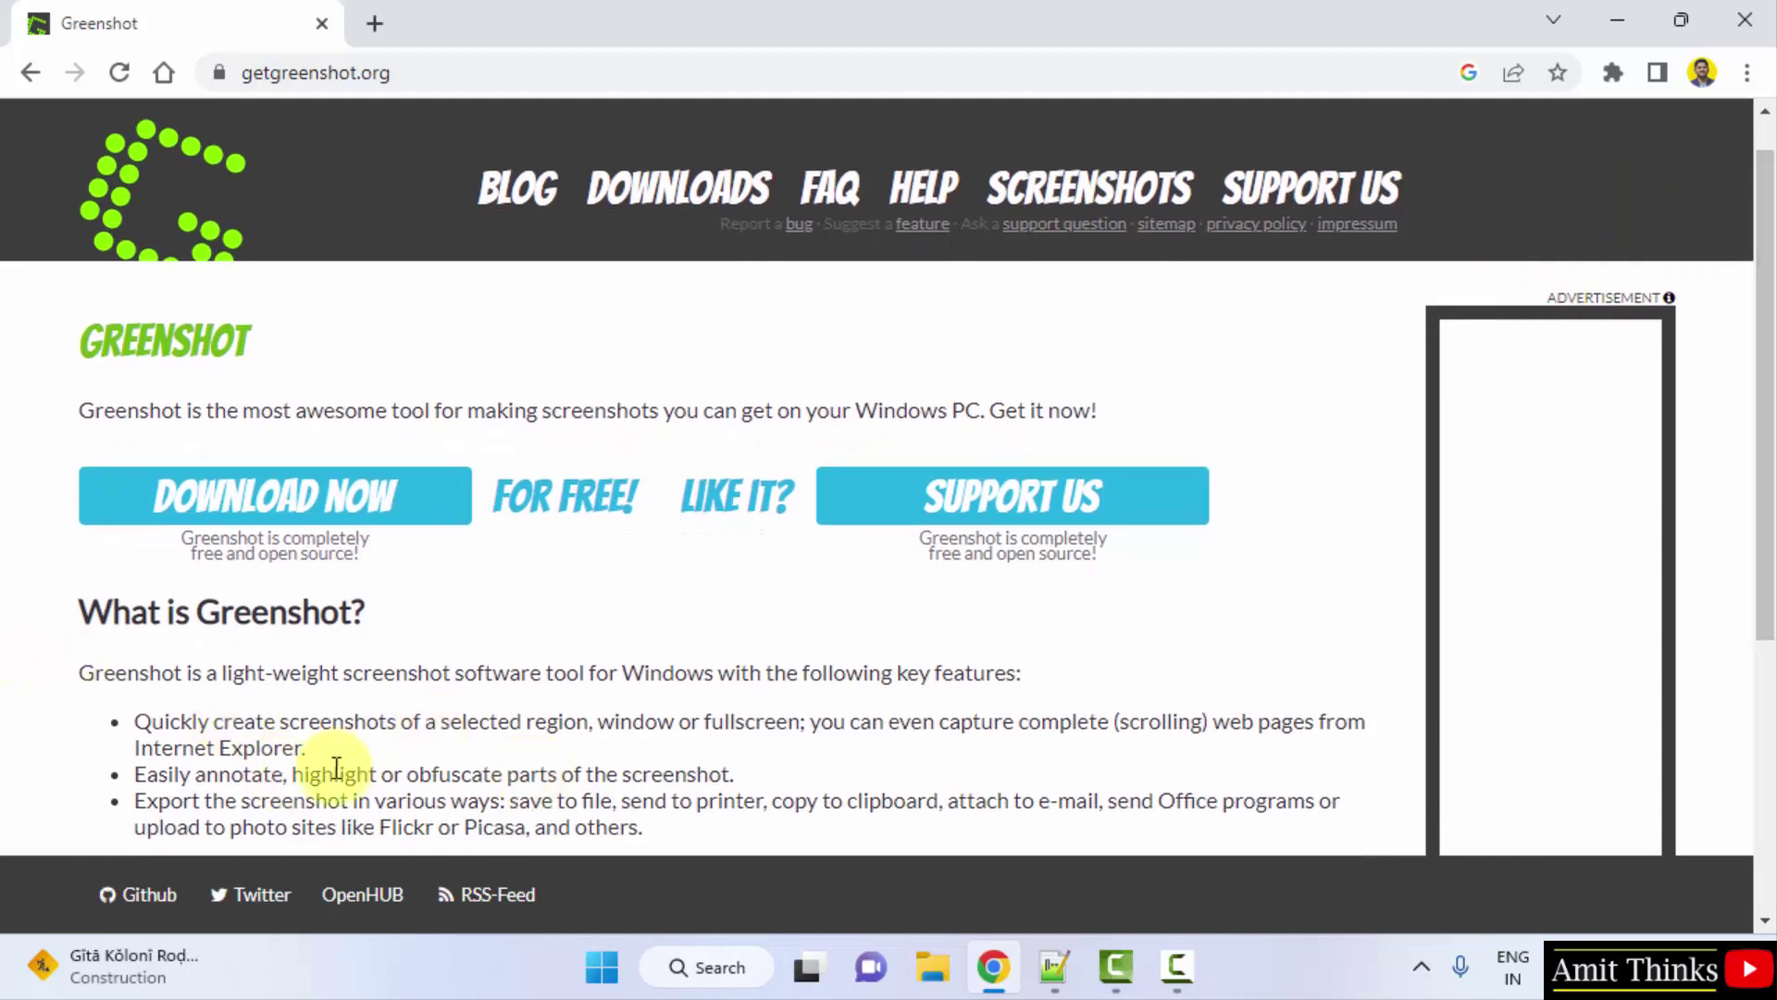
{"action": "left_click", "coordinate": [275, 531]}
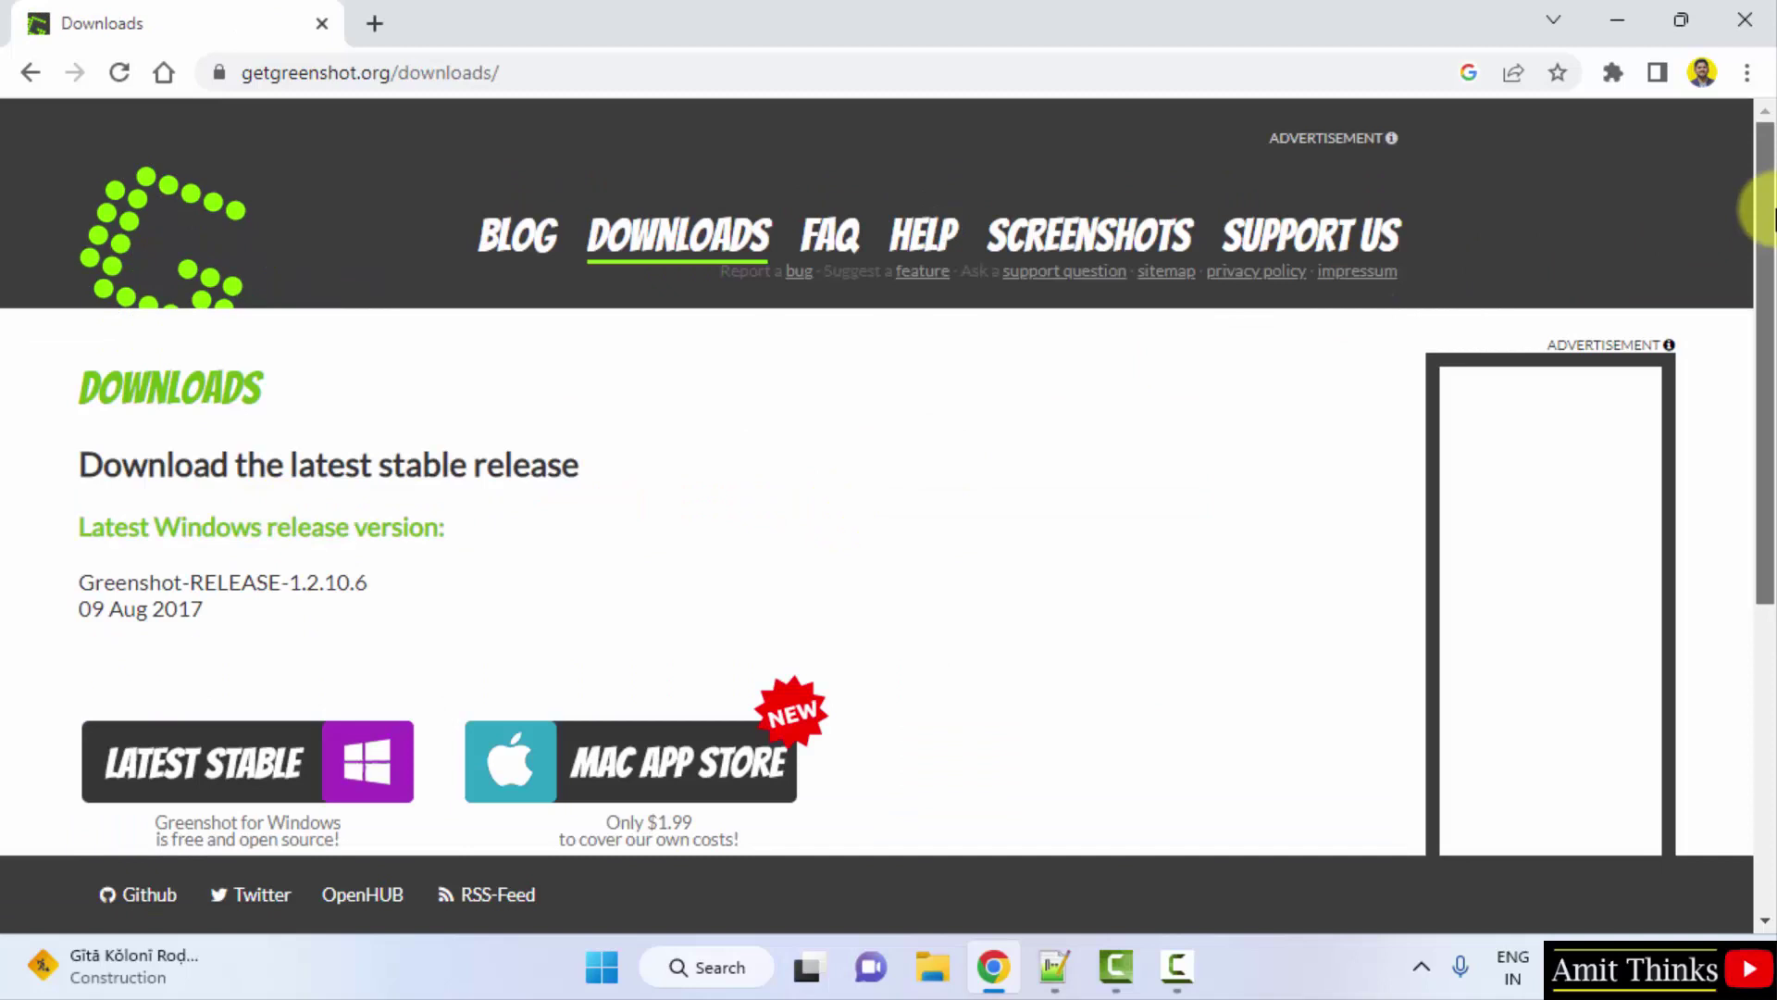
{"action": "left_click_drag", "start_coordinate": [1764, 219], "coordinate": [1768, 267]}
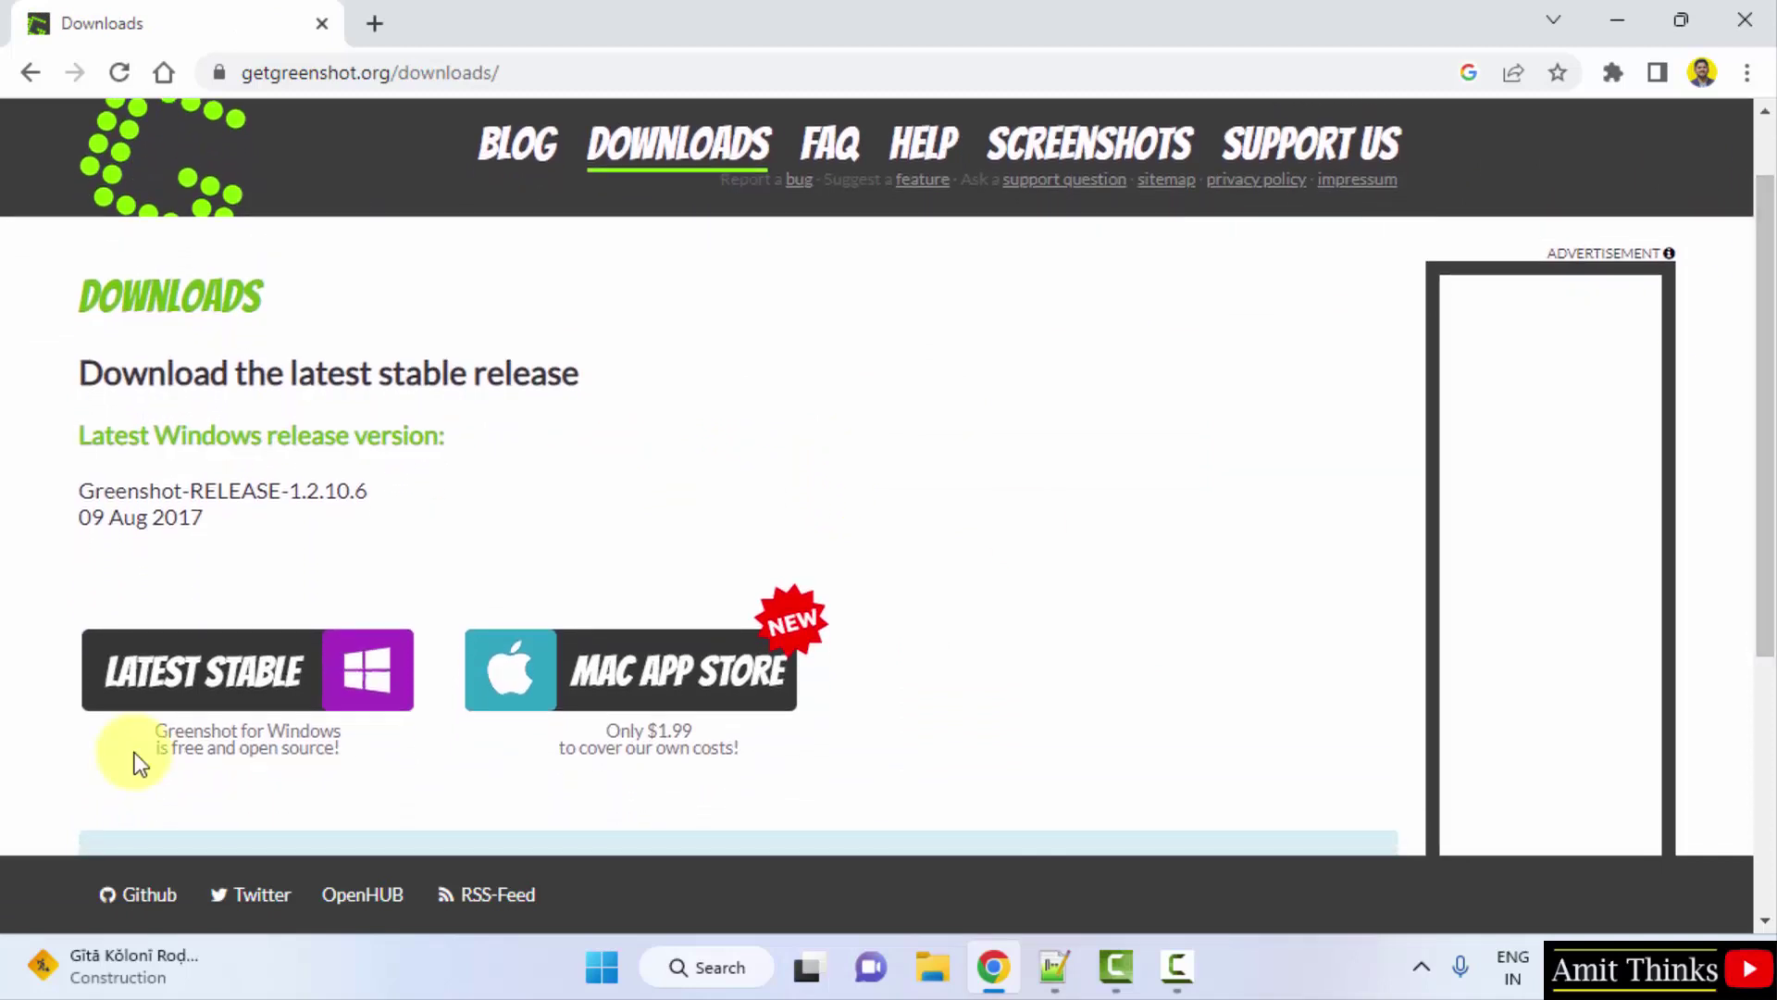
{"action": "left_click", "coordinate": [275, 689]}
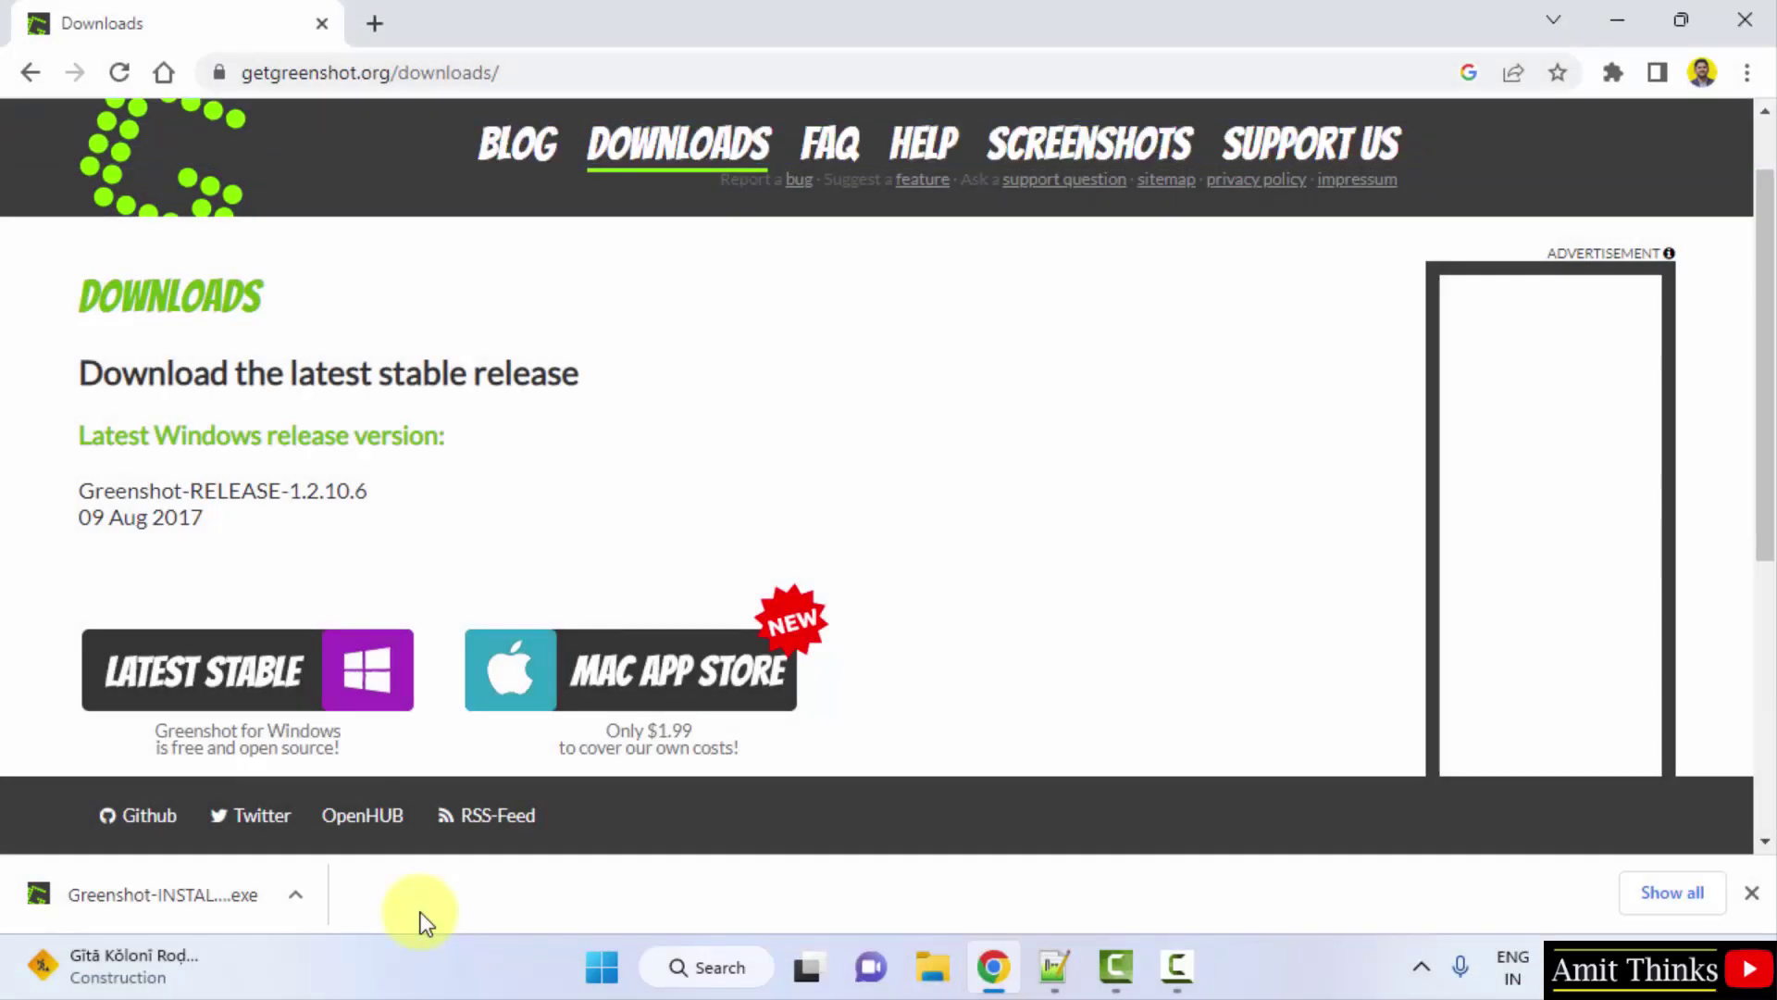
Step: Run the downloaded Greenshot installer and confirm English as the setup language
{"action": "left_click", "coordinate": [233, 914]}
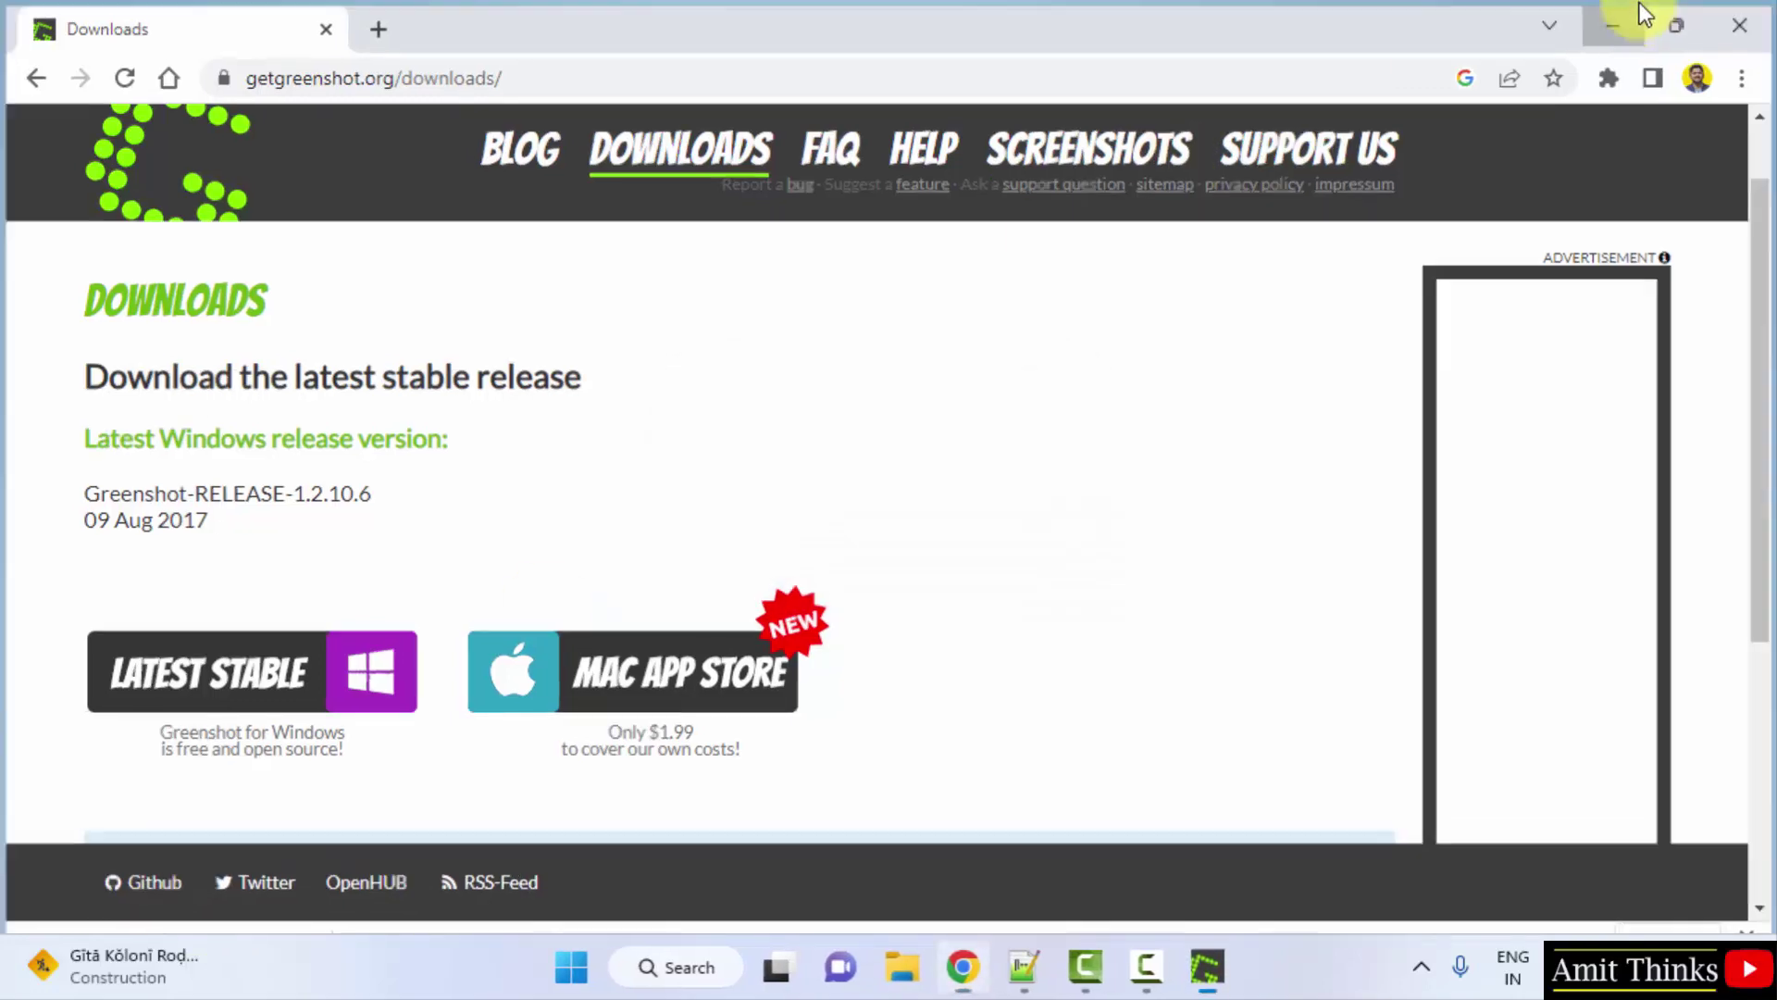
{"action": "left_click", "coordinate": [1637, 16]}
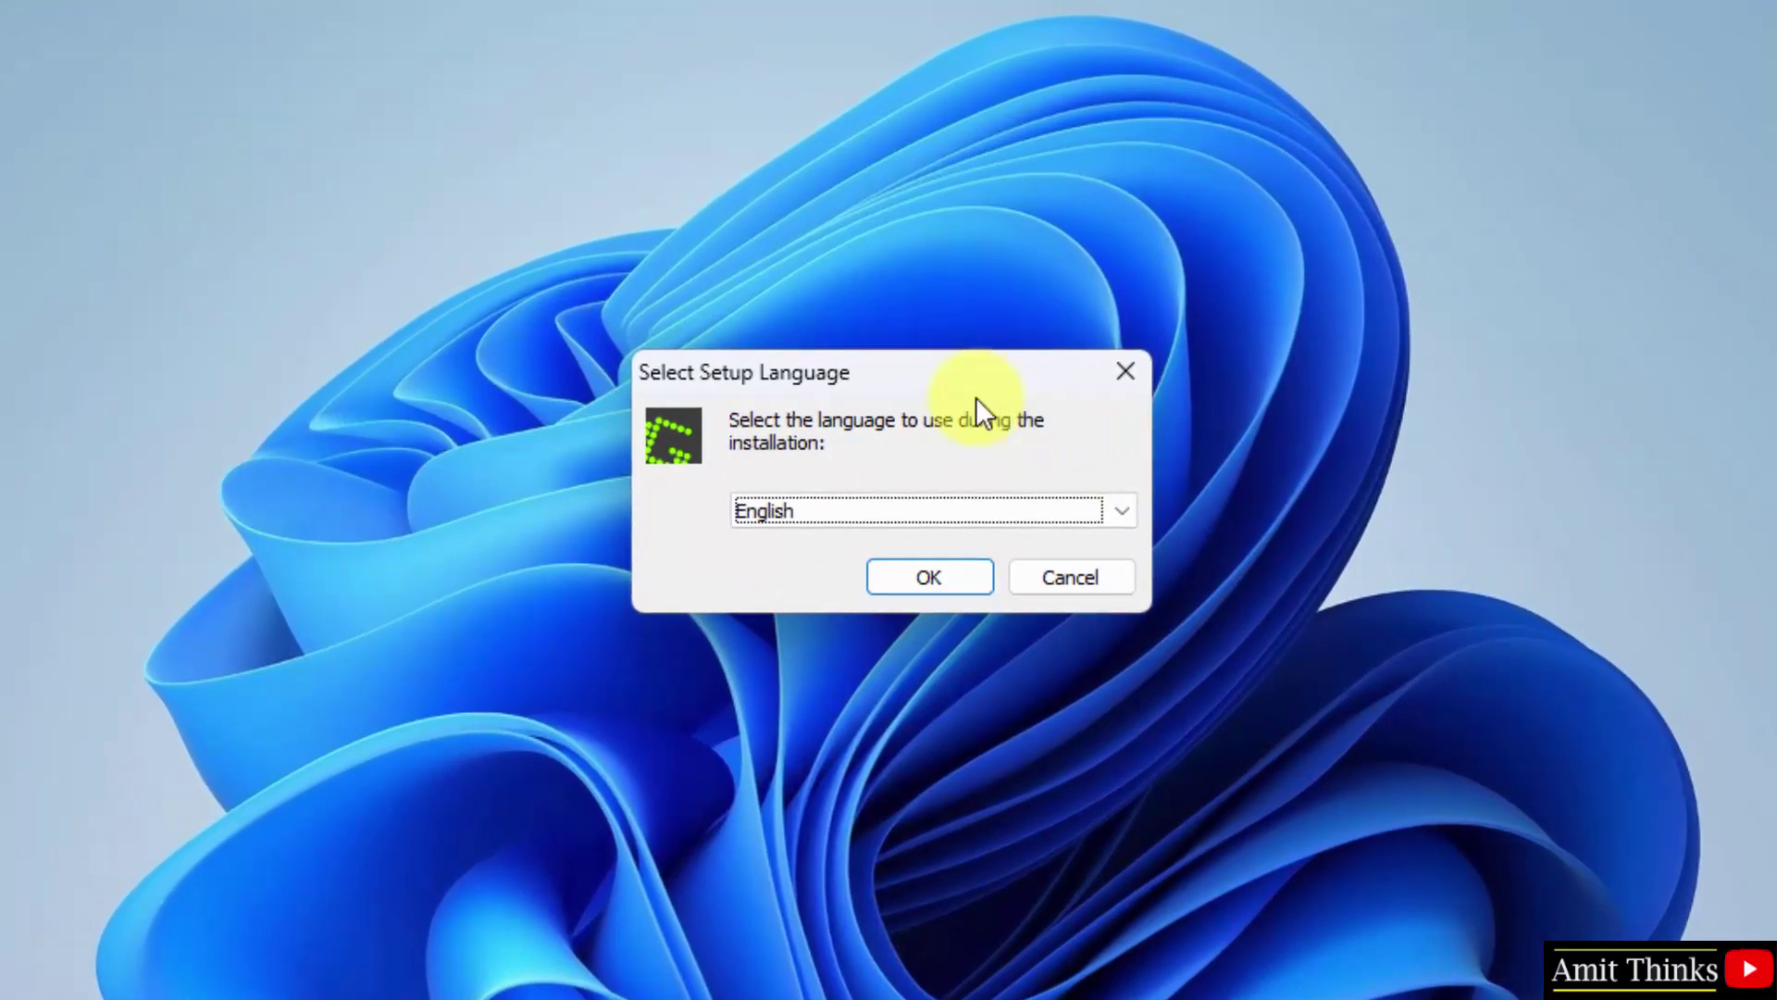
{"action": "left_click_drag", "start_coordinate": [976, 397], "coordinate": [958, 374]}
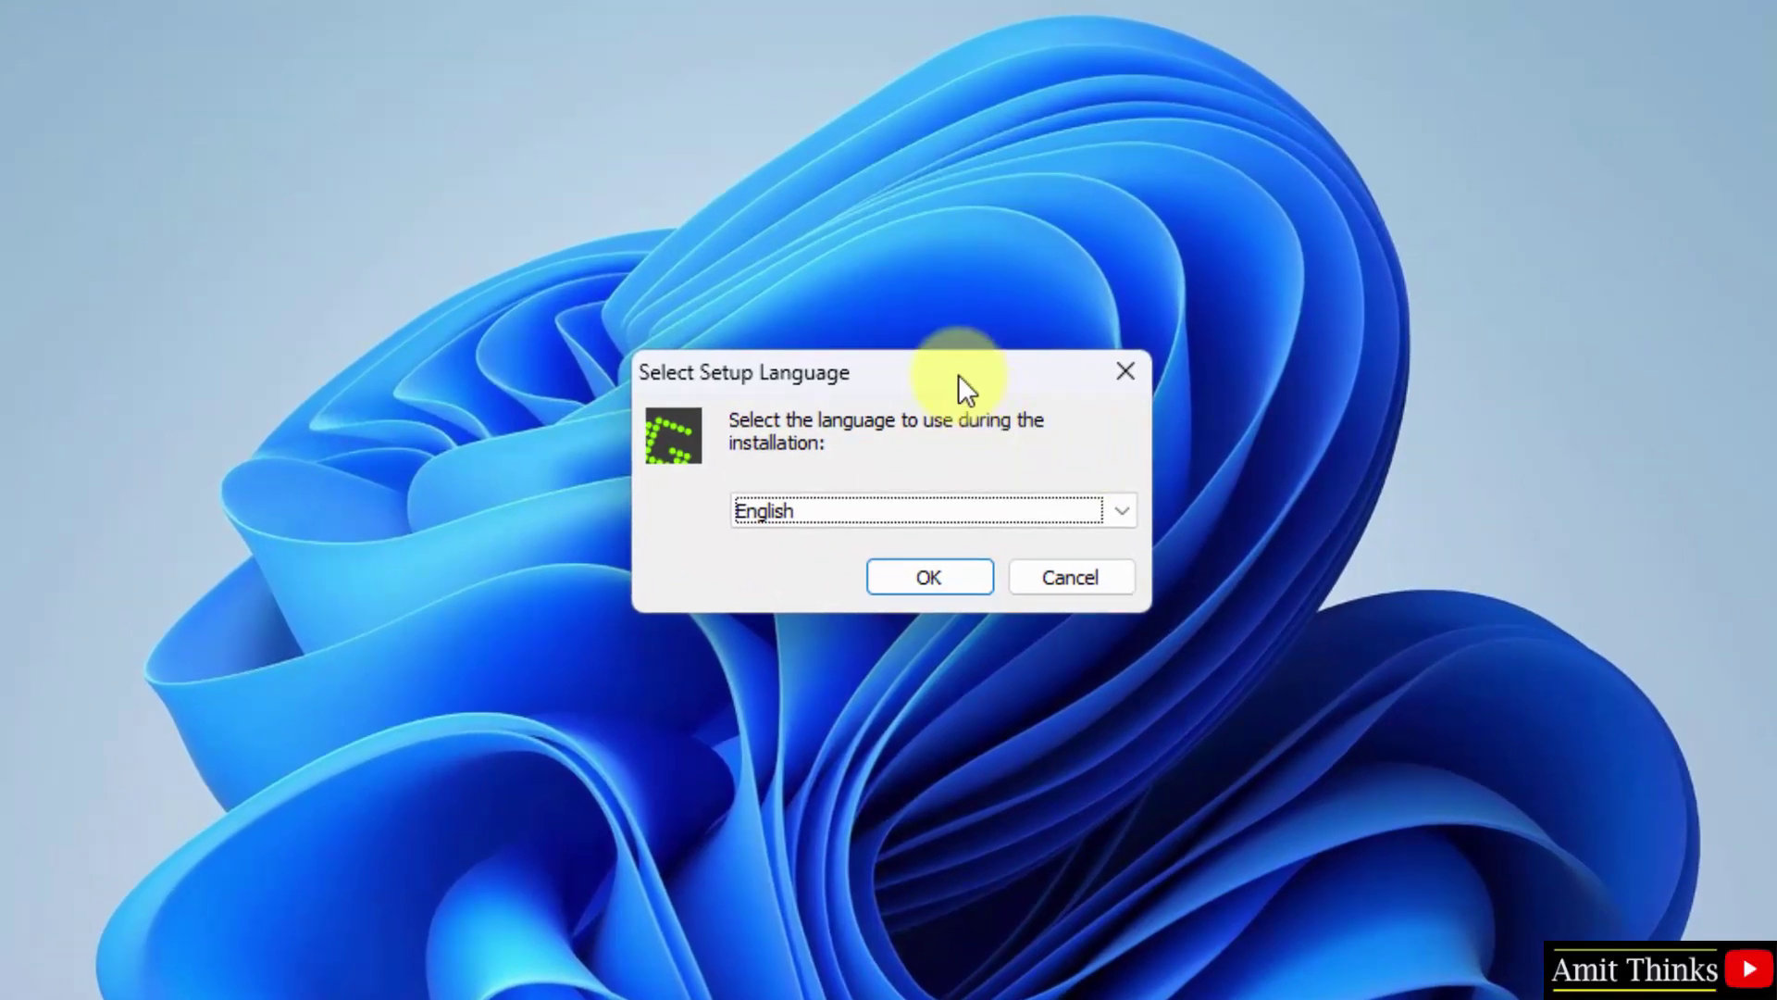
{"action": "left_click", "coordinate": [1047, 501]}
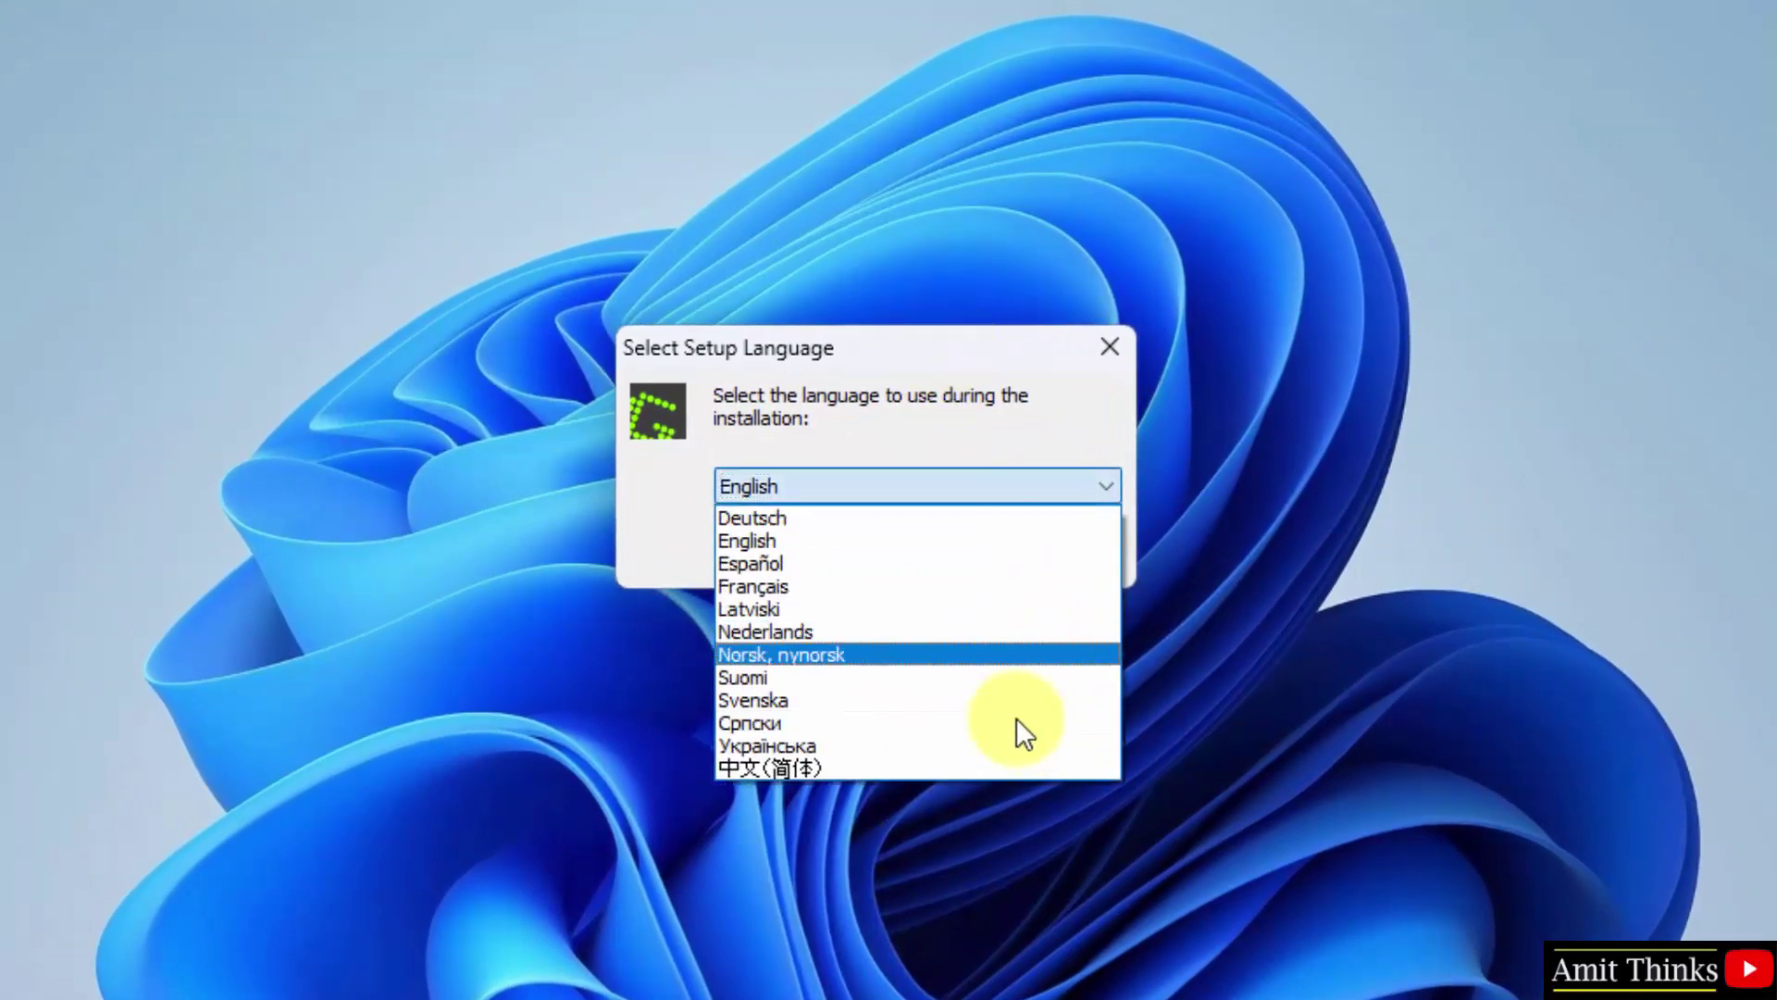
{"action": "left_click", "coordinate": [1040, 432]}
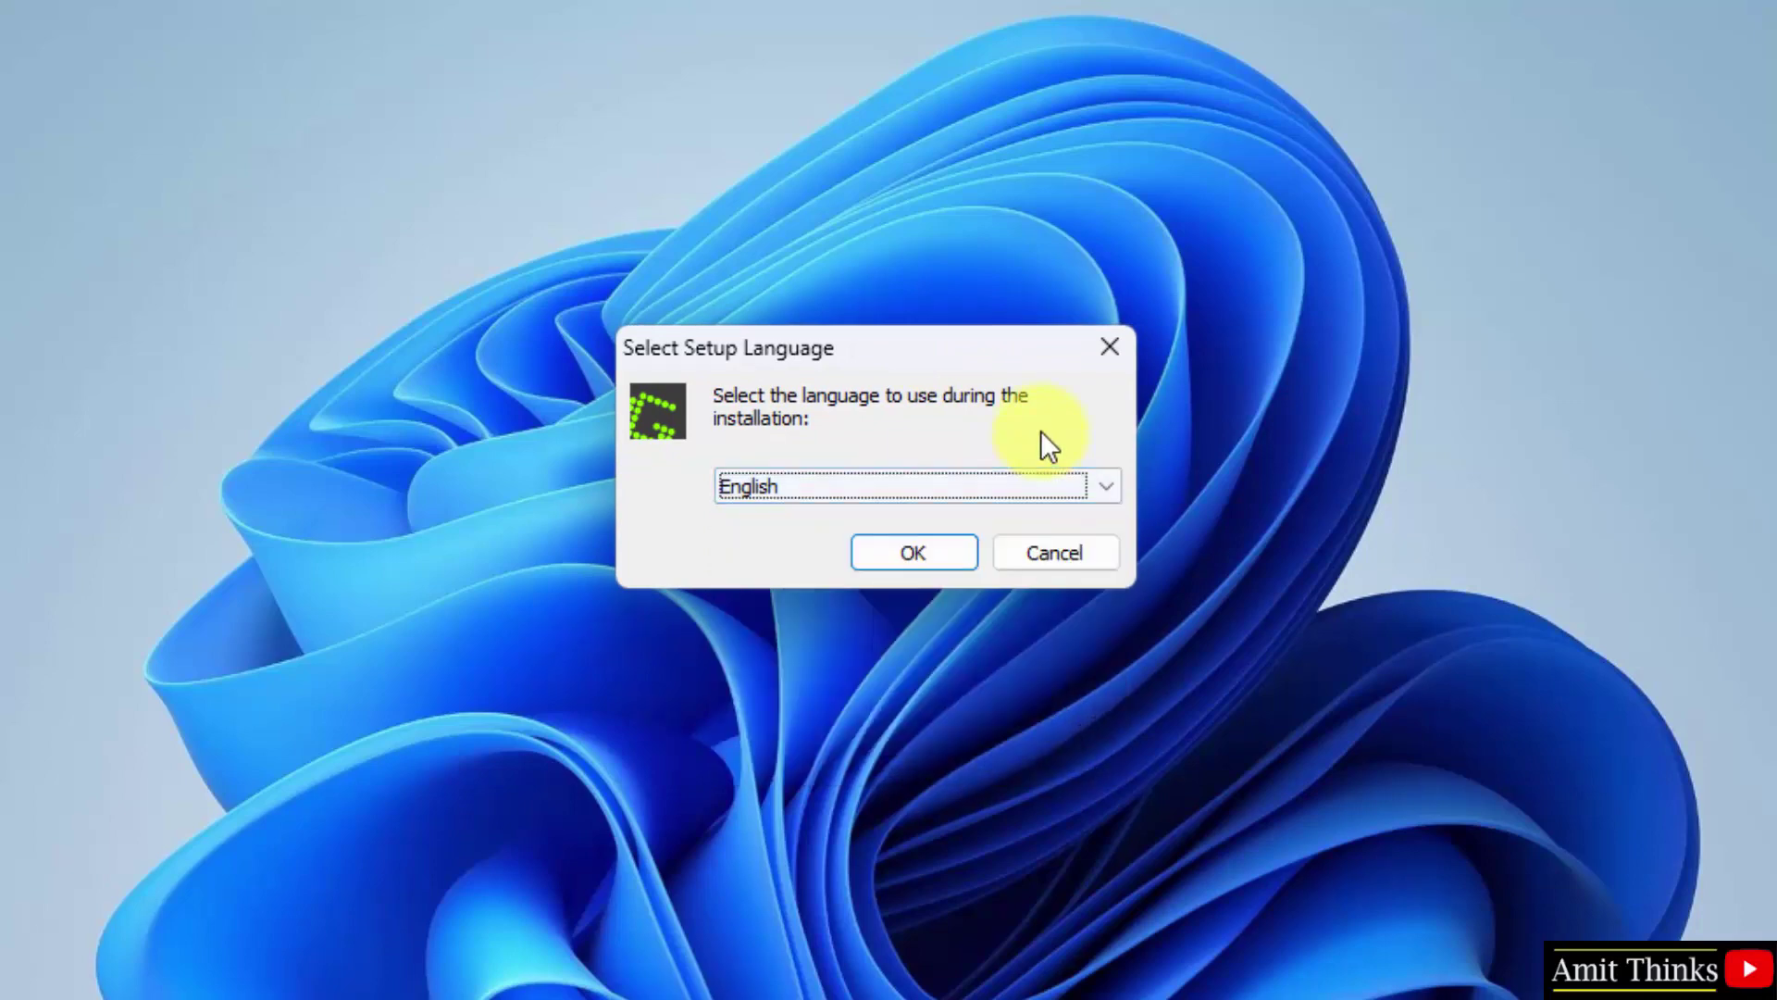
{"action": "left_click", "coordinate": [929, 562]}
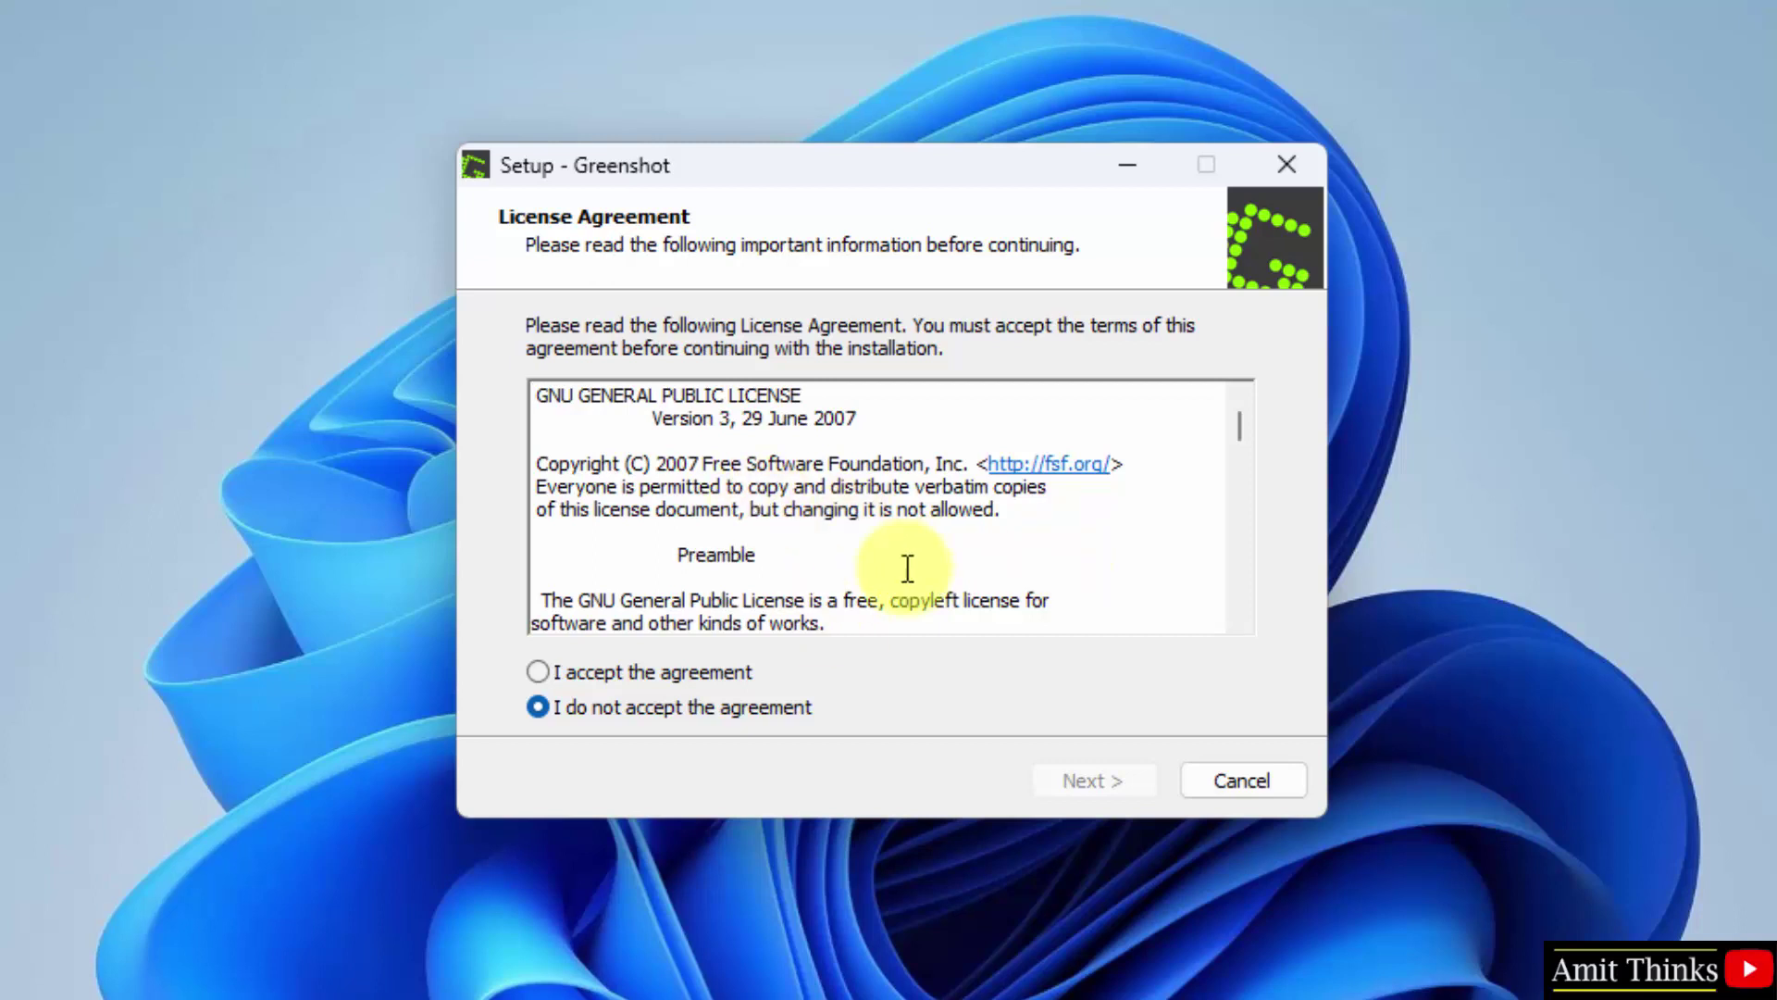
Step: Accept the GNU GPL v3 license and advance past the License and Information pages
{"action": "left_click", "coordinate": [642, 676]}
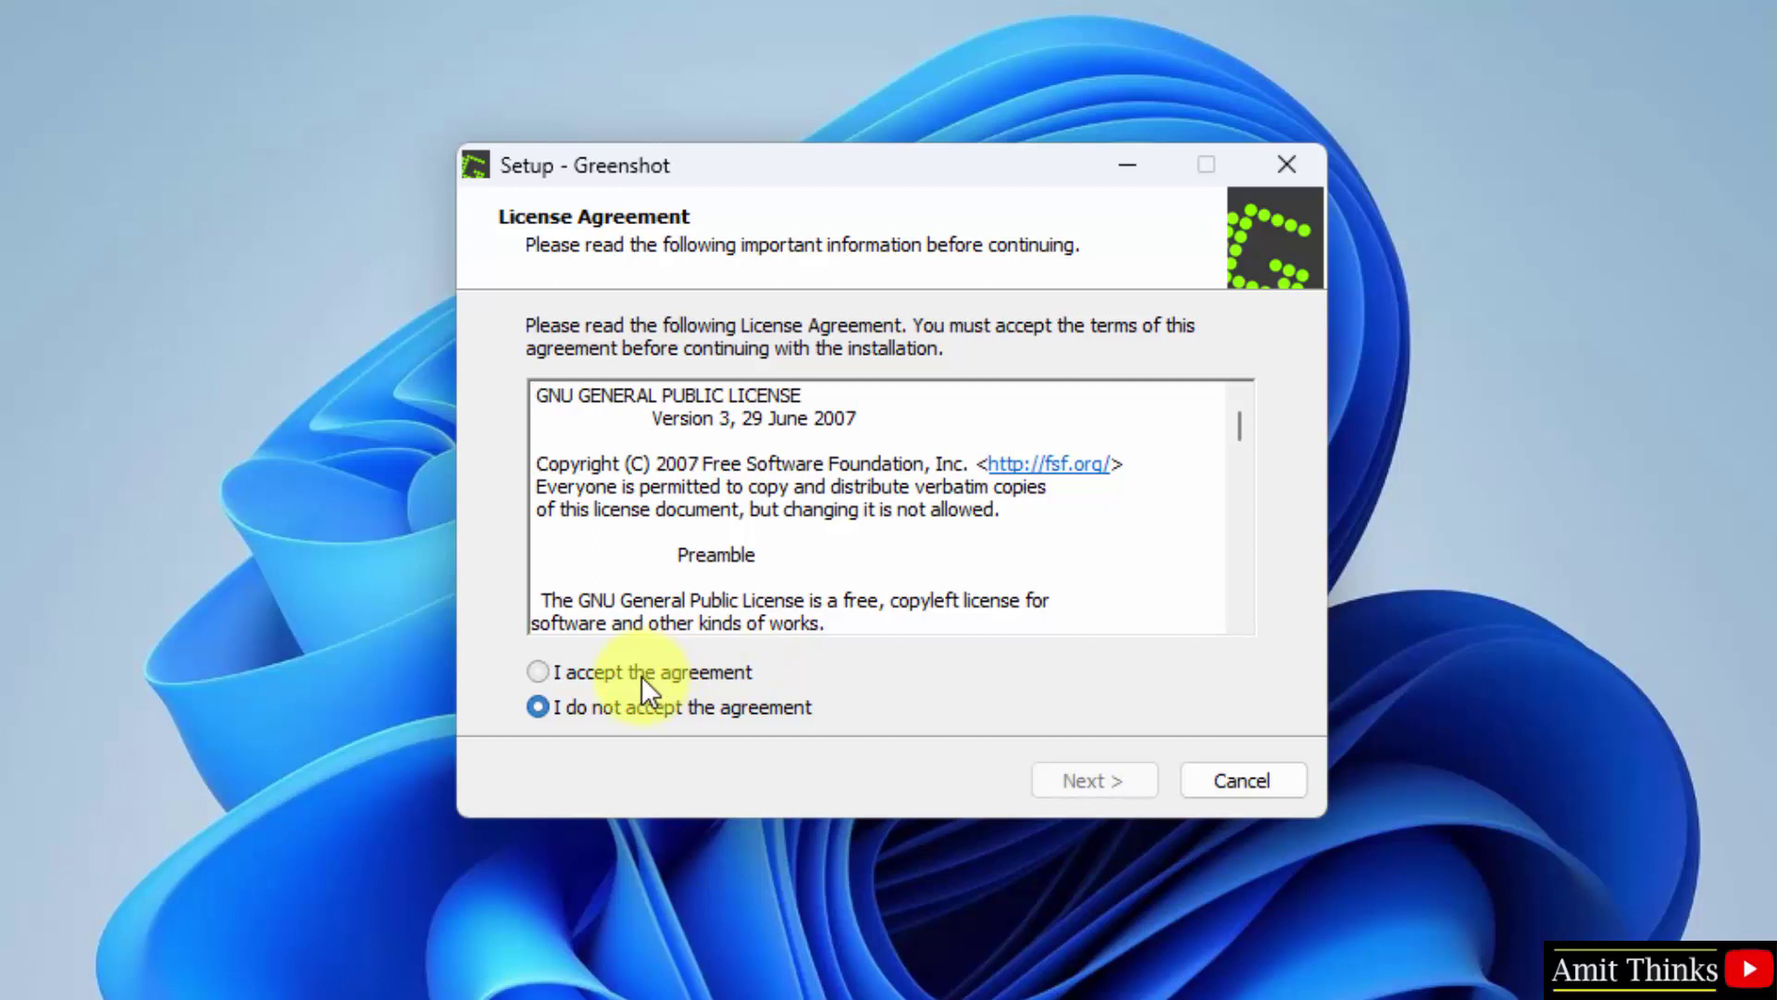
{"action": "left_click", "coordinate": [1090, 785]}
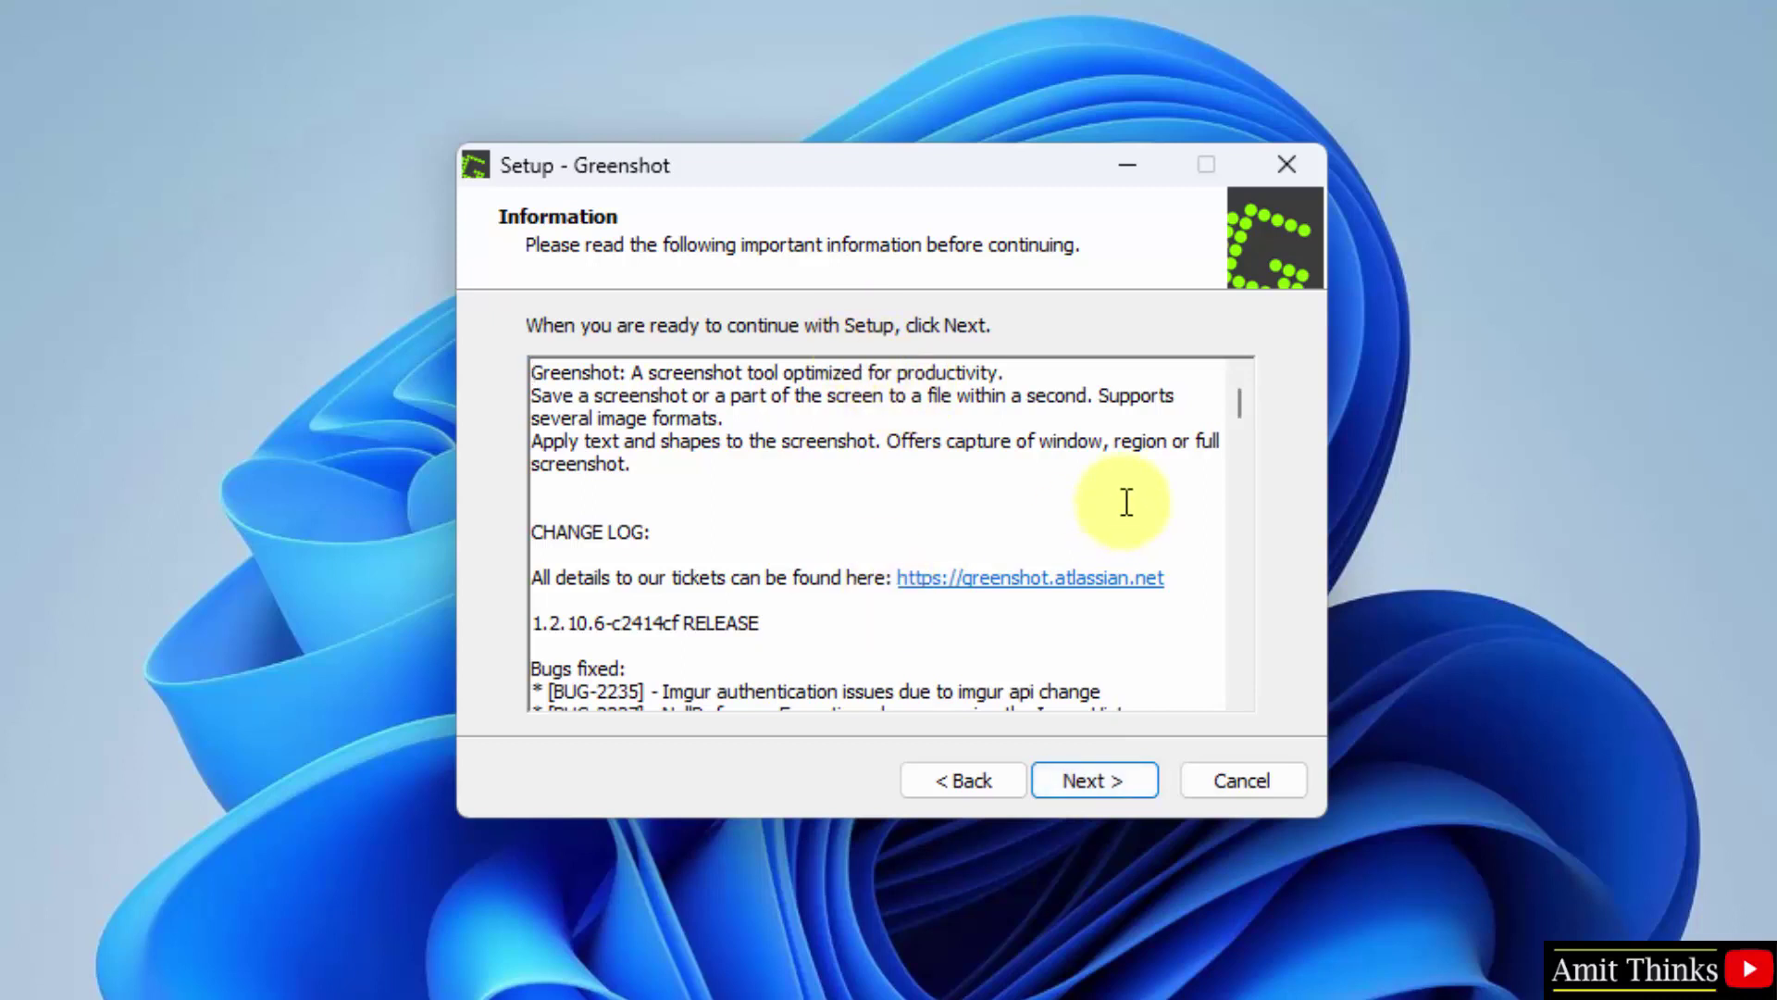
{"action": "left_click", "coordinate": [1091, 769]}
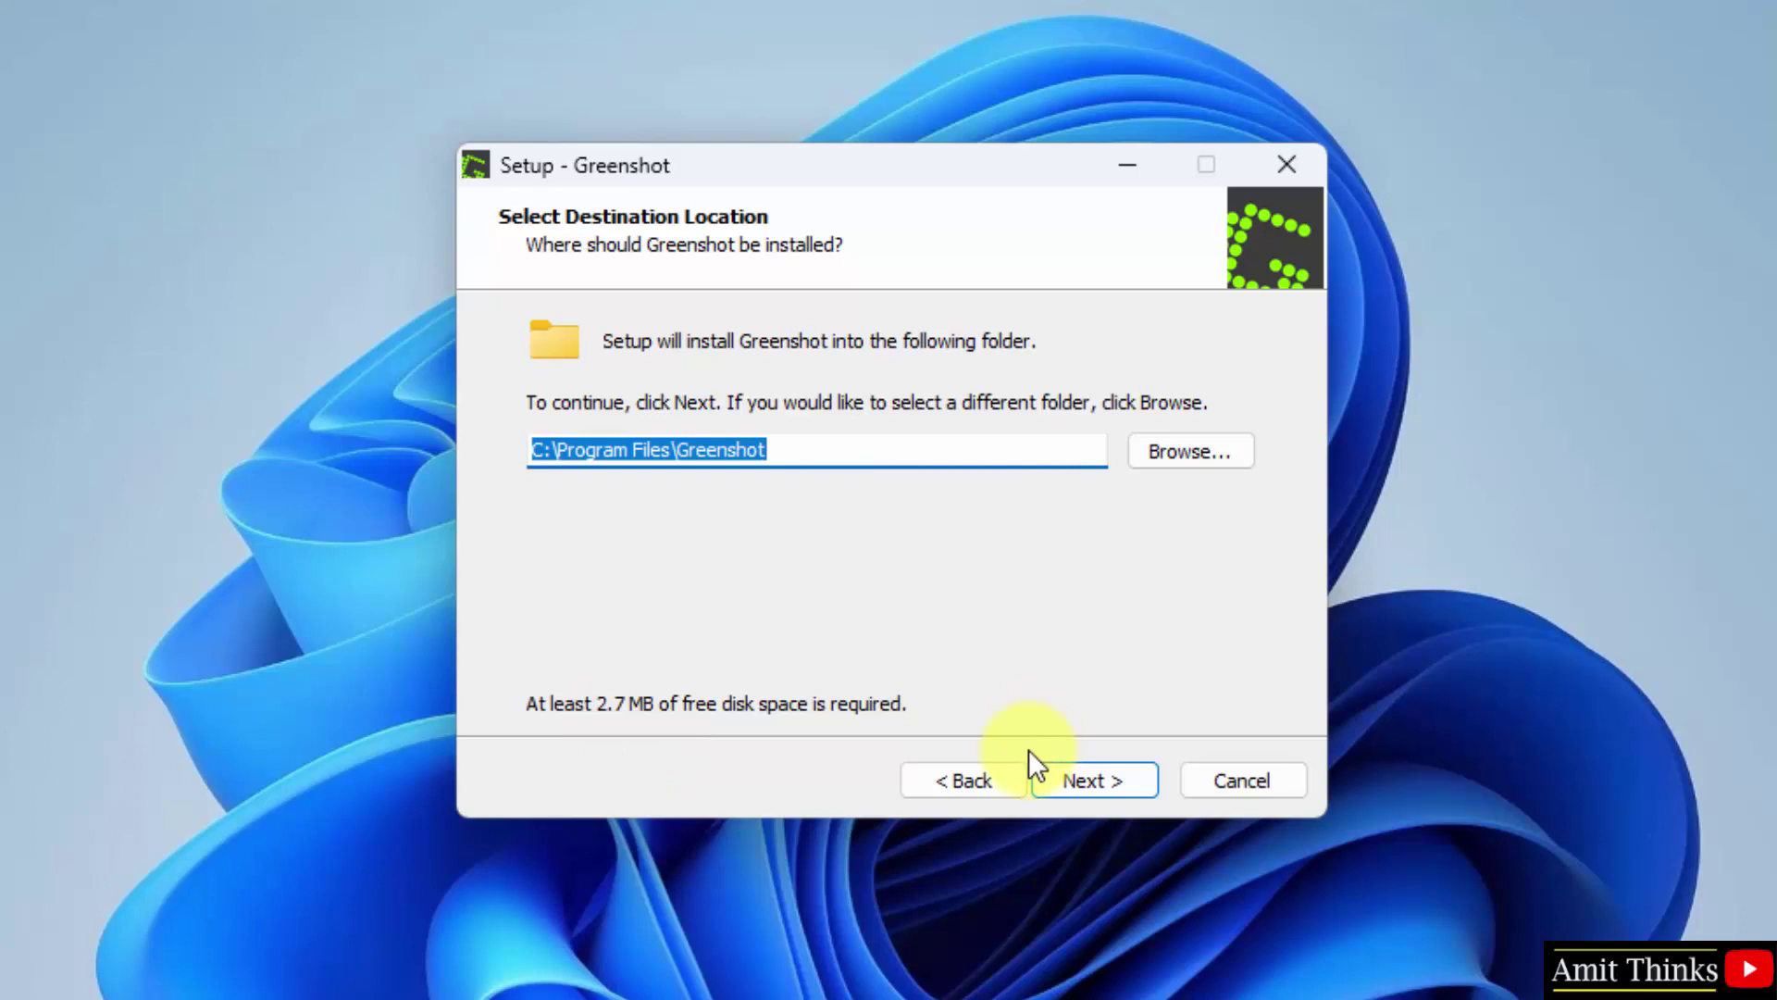
Step: Keep C:\Program Files\Greenshot and the Default installation components, advancing to the Start Menu Folder page
{"action": "left_click", "coordinate": [1098, 785]}
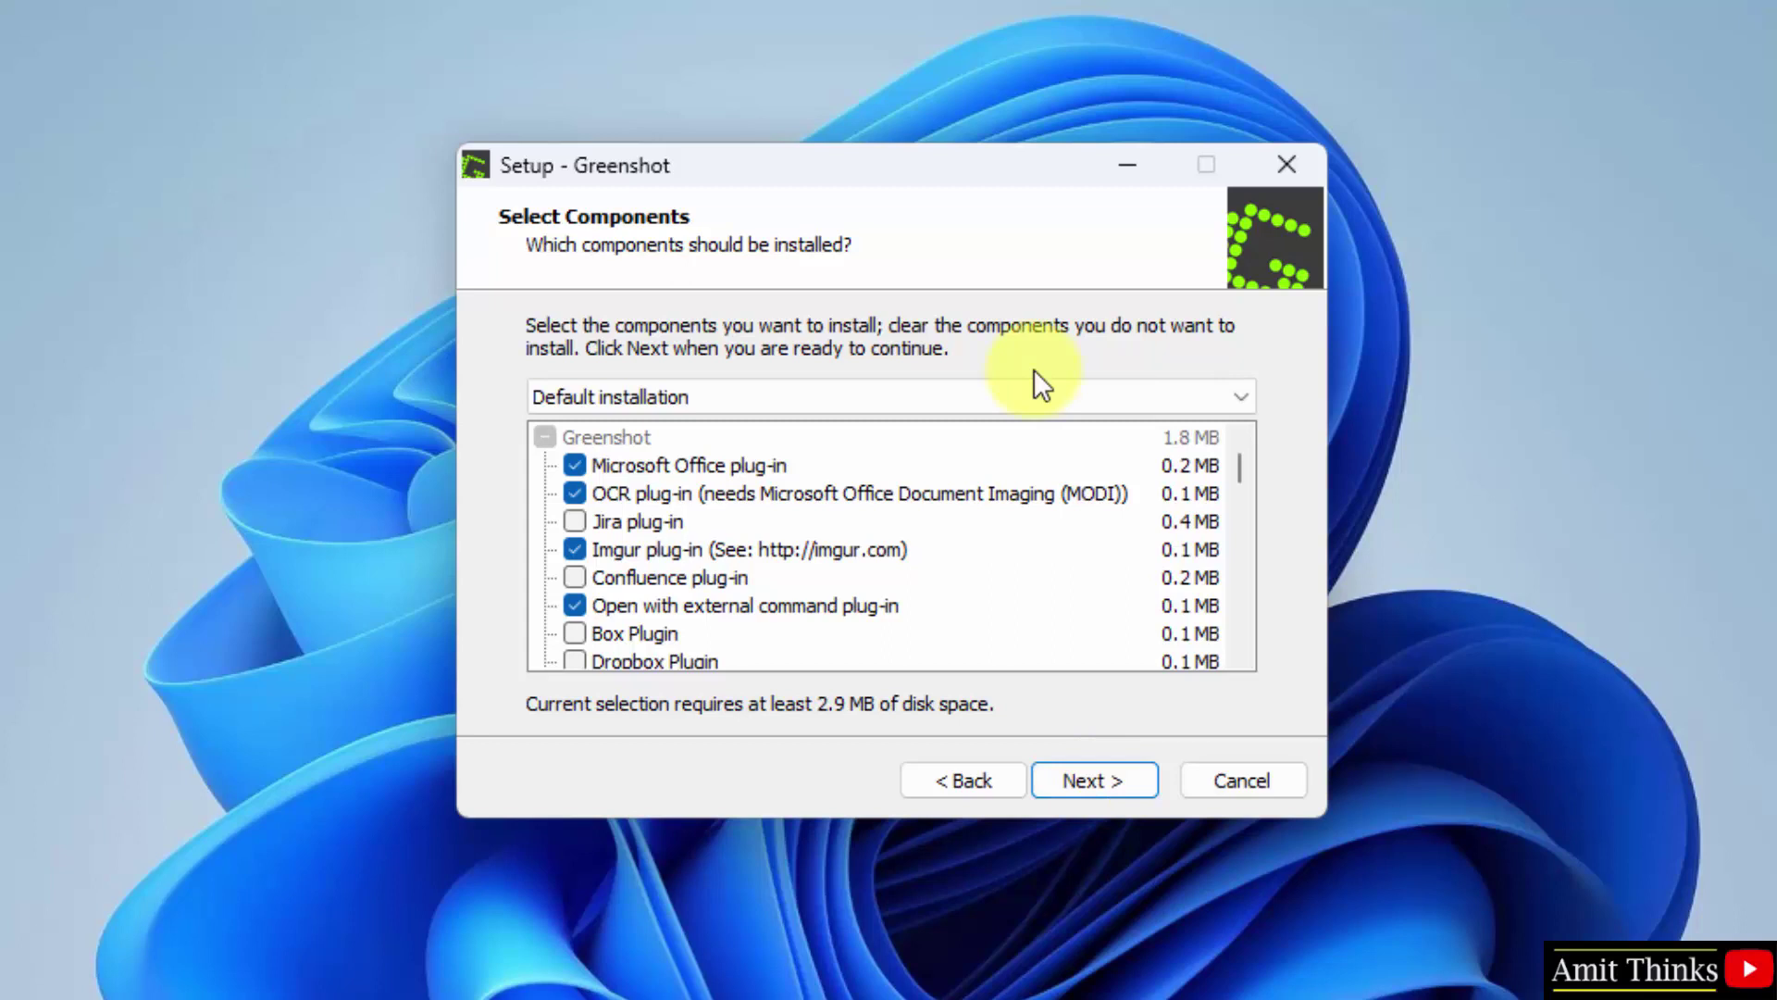
{"action": "left_click", "coordinate": [997, 398]}
{"action": "left_click", "coordinate": [996, 398]}
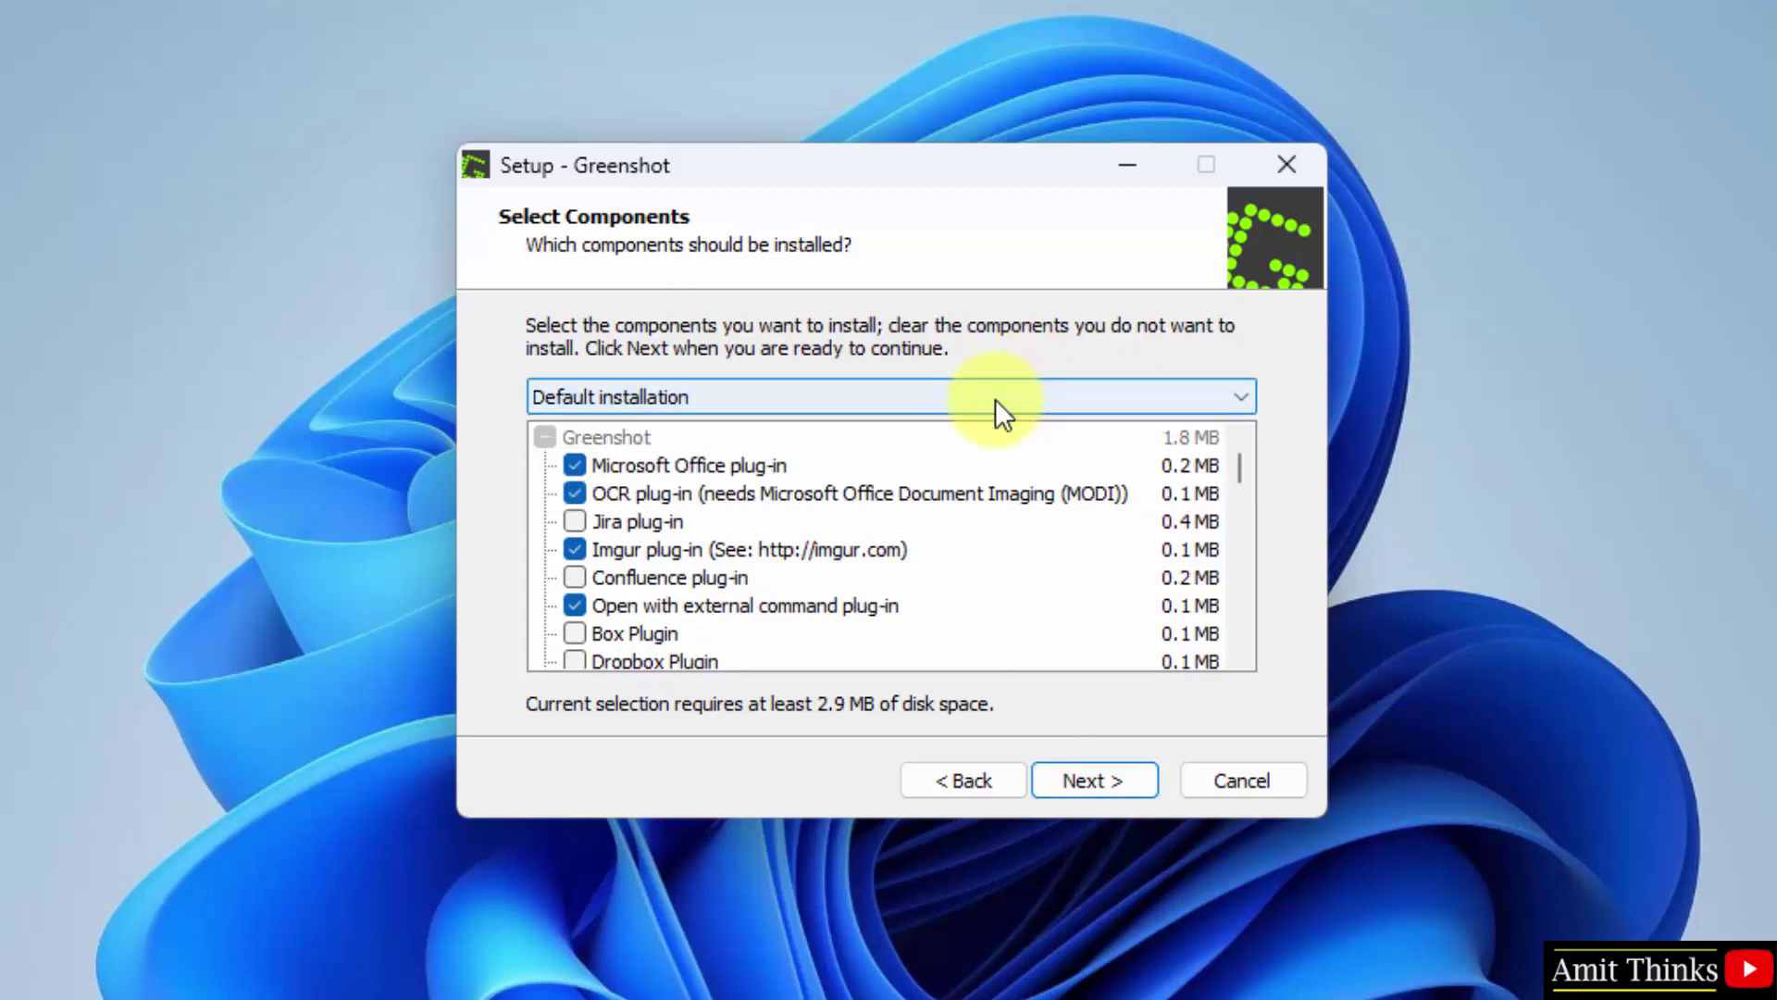
{"action": "left_click", "coordinate": [996, 399]}
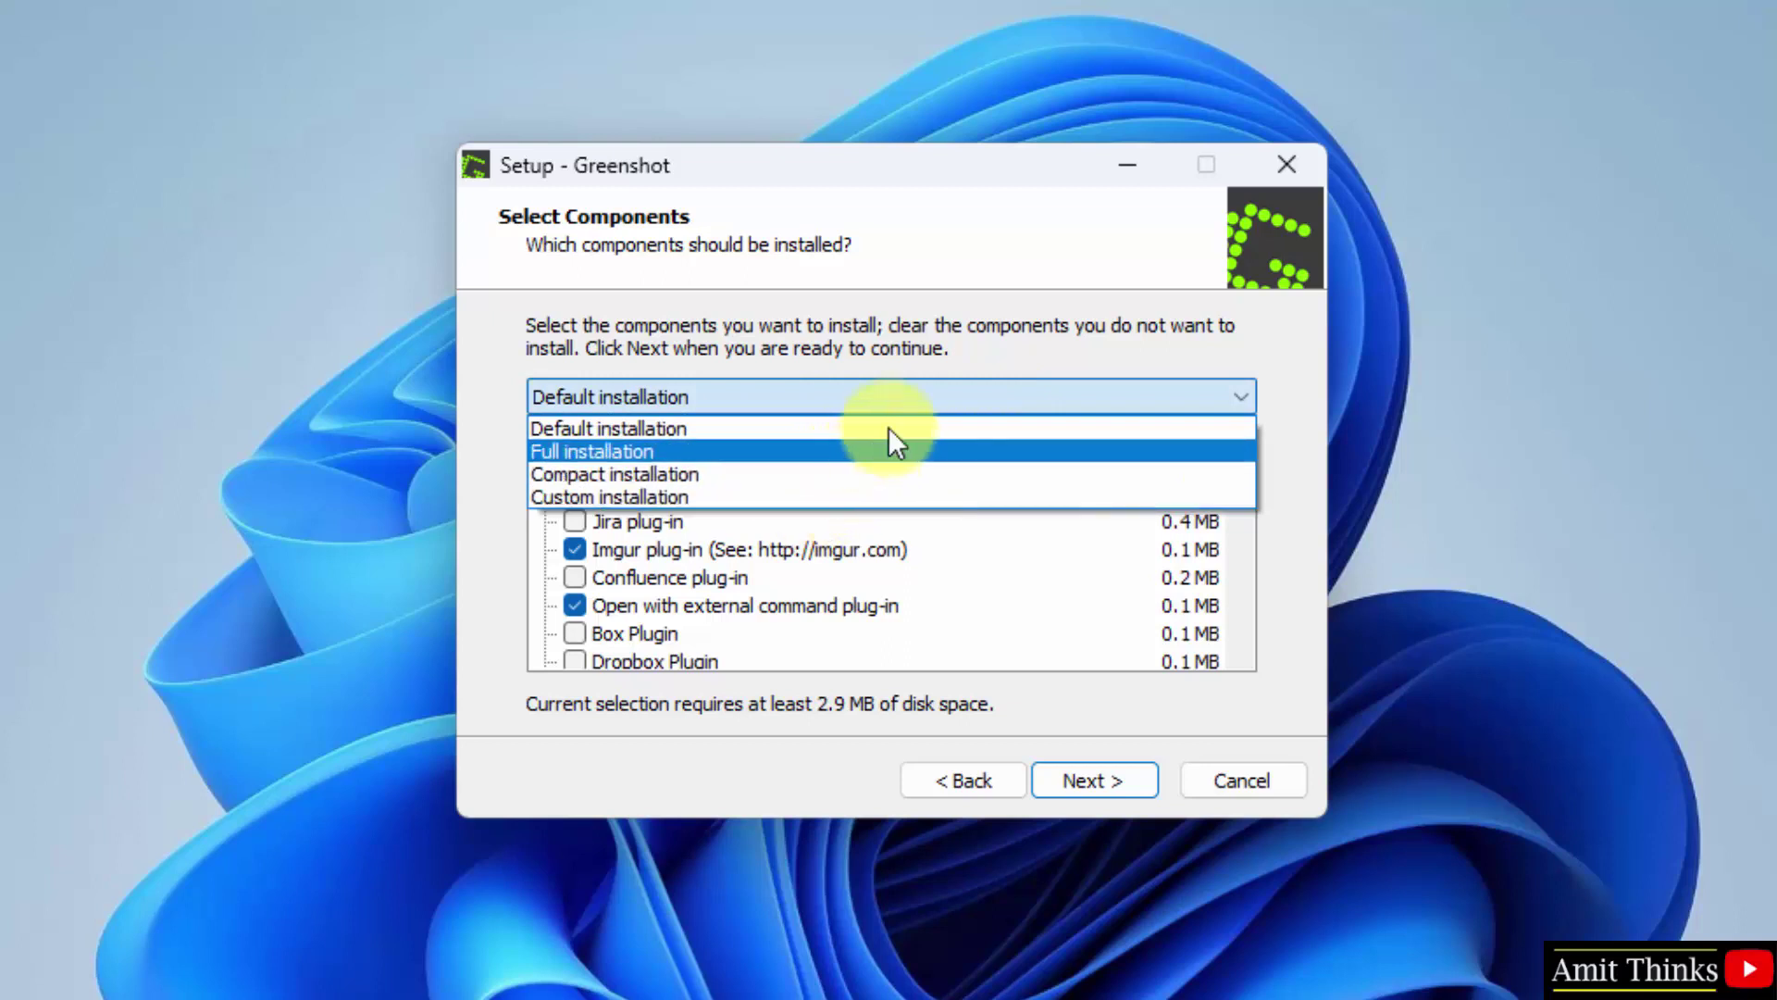
{"action": "left_click", "coordinate": [1077, 333]}
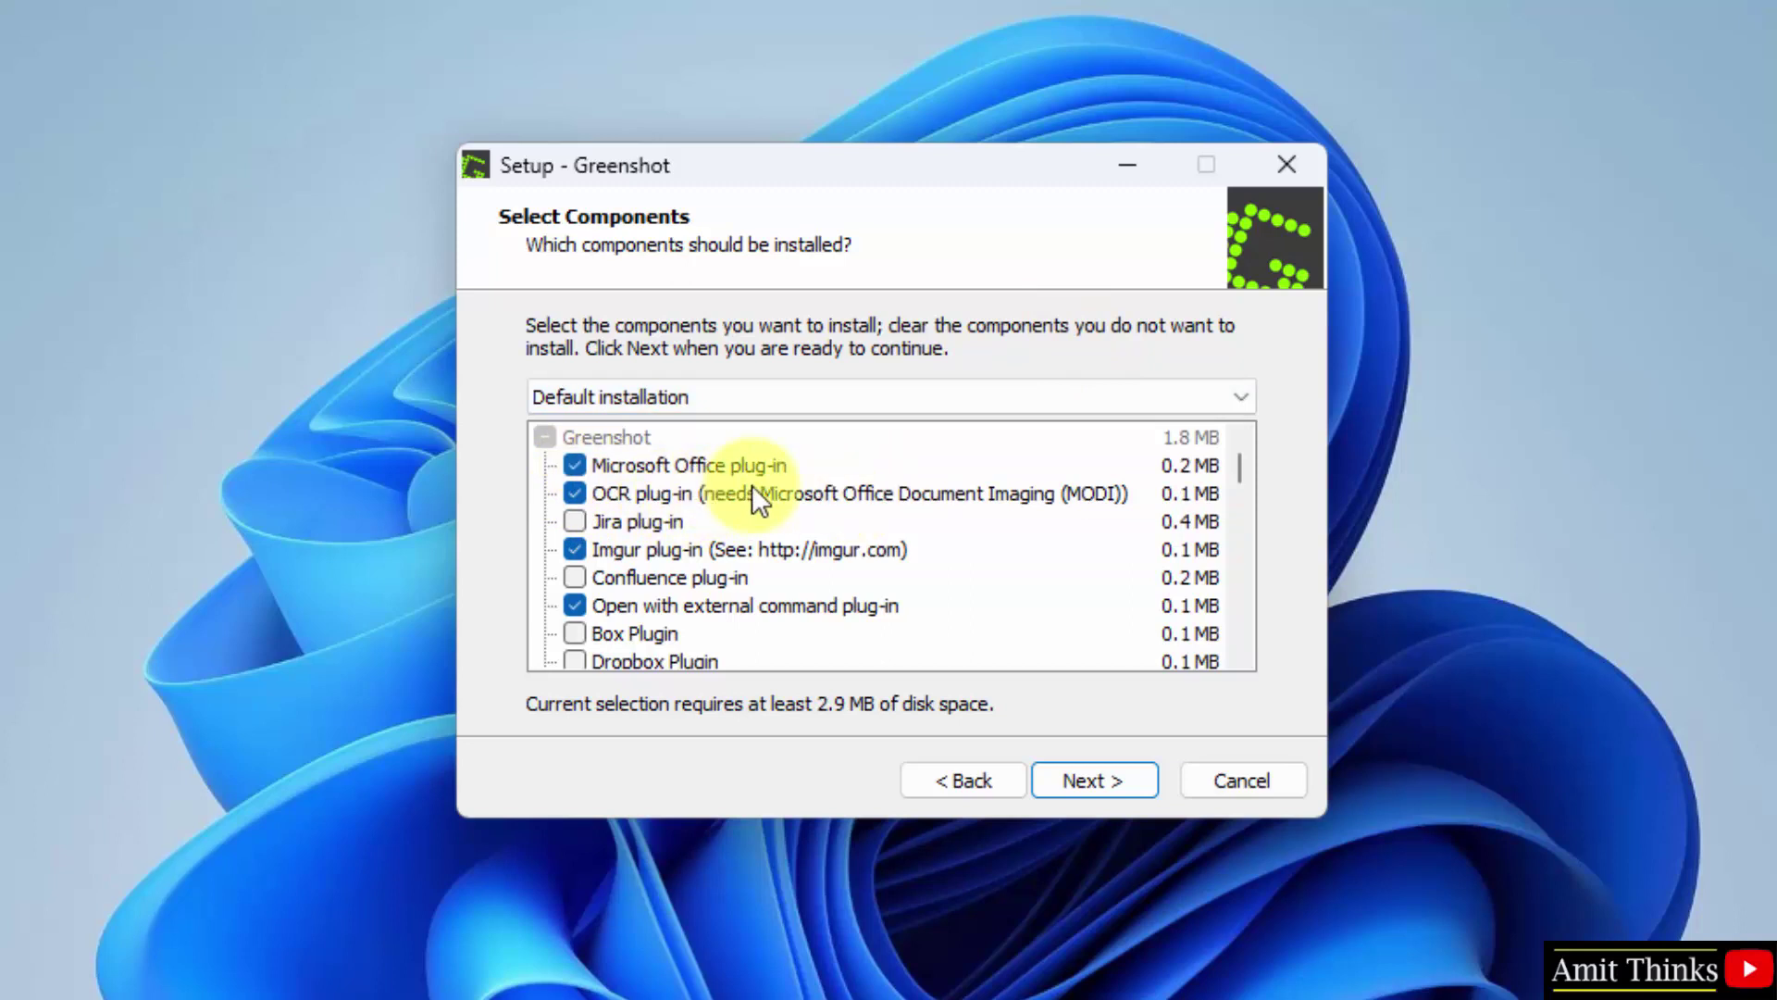
{"action": "left_click_drag", "start_coordinate": [1239, 468], "coordinate": [1229, 407]}
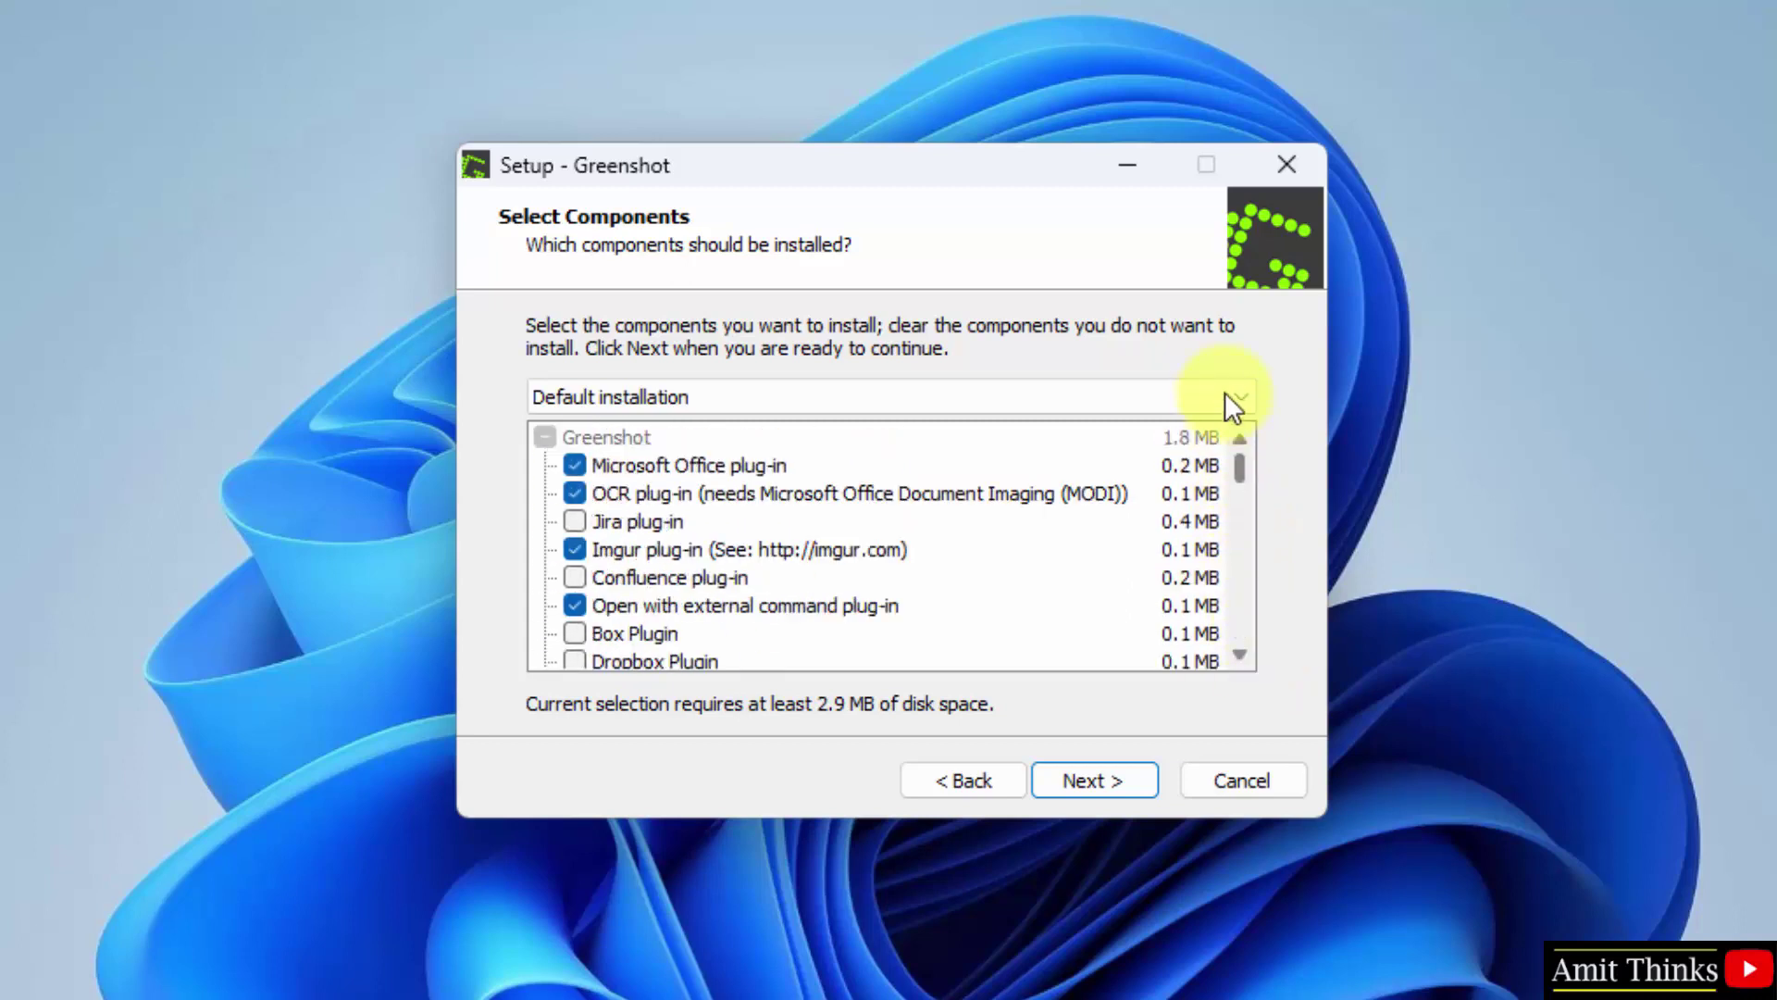
{"action": "left_click", "coordinate": [1129, 782]}
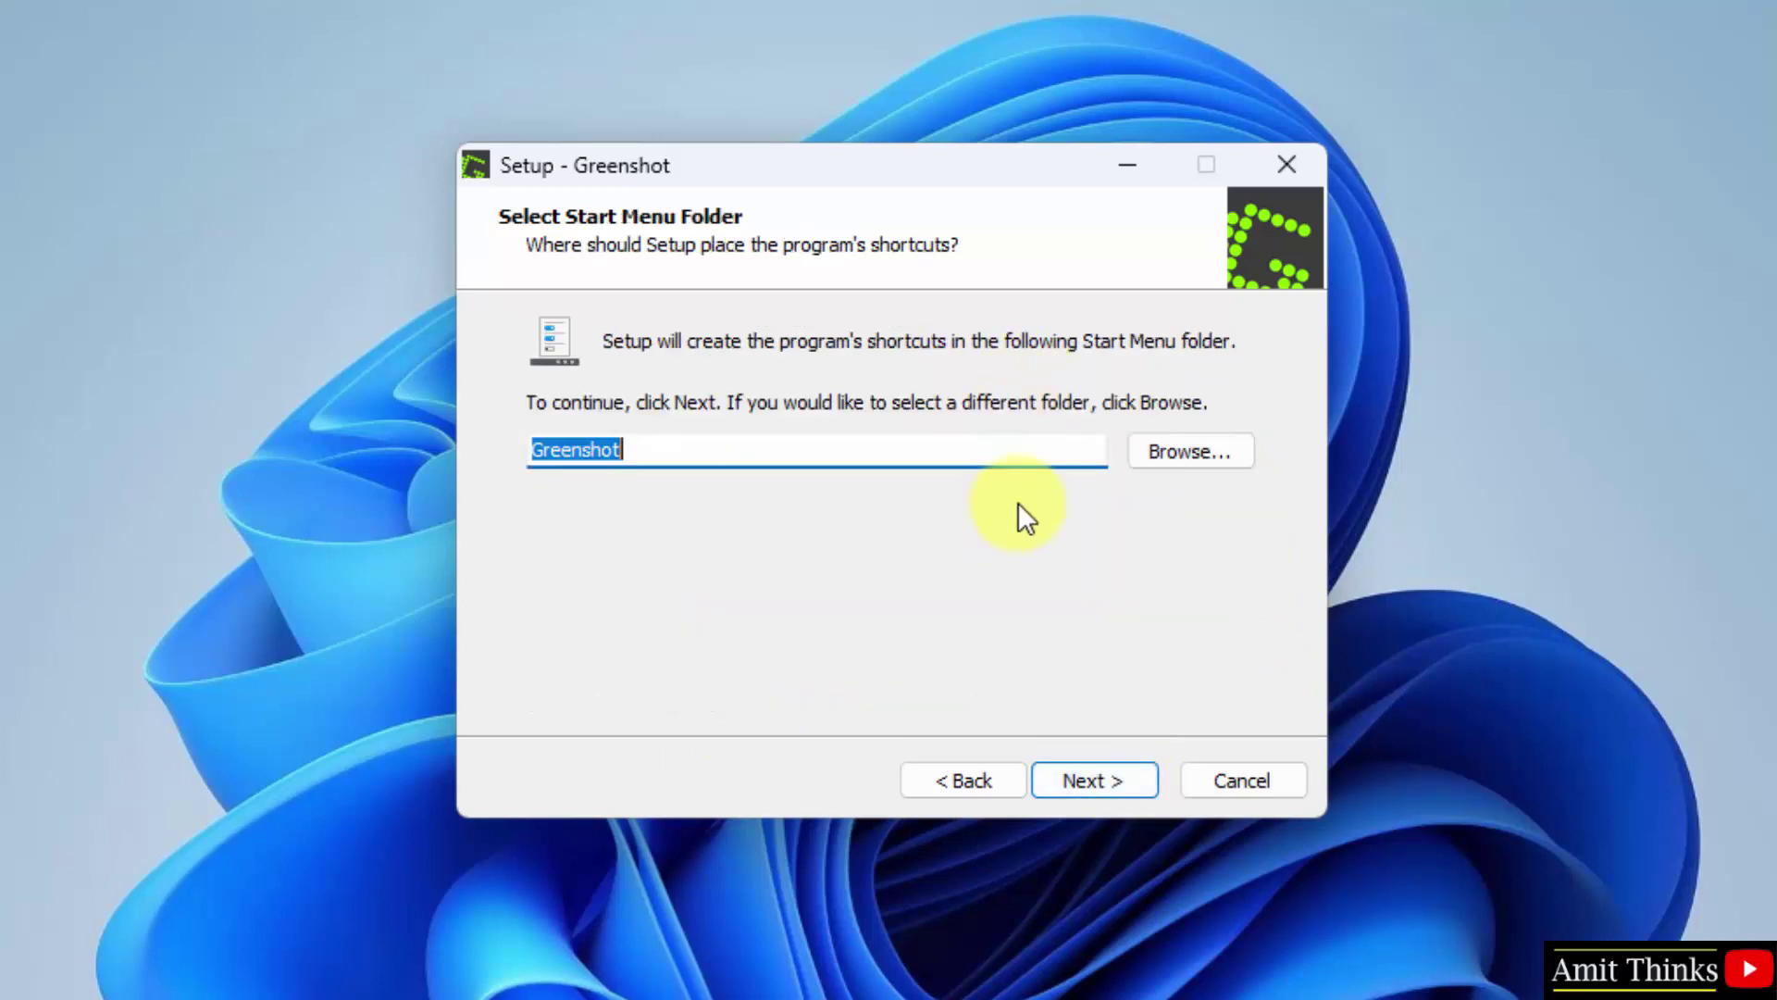
Step: Keep the Greenshot Start Menu folder, skip starting at Windows start, and install Greenshot
{"action": "left_click", "coordinate": [1064, 786]}
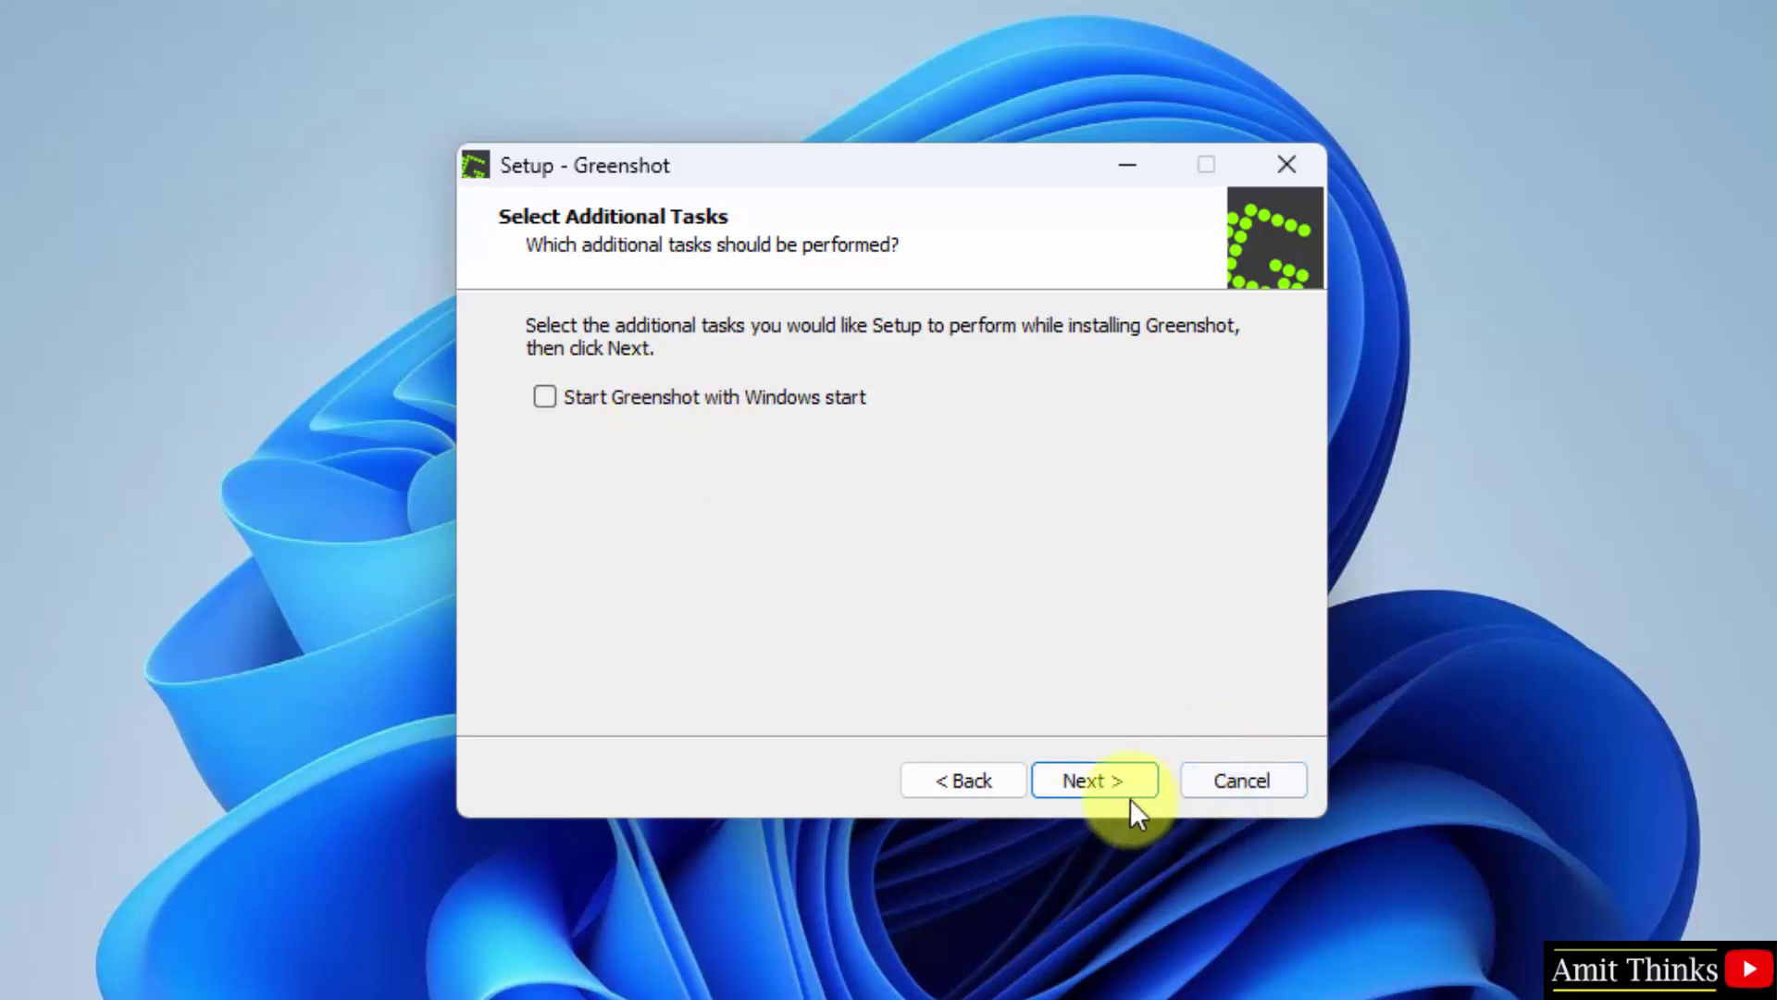
{"action": "left_click", "coordinate": [1101, 780]}
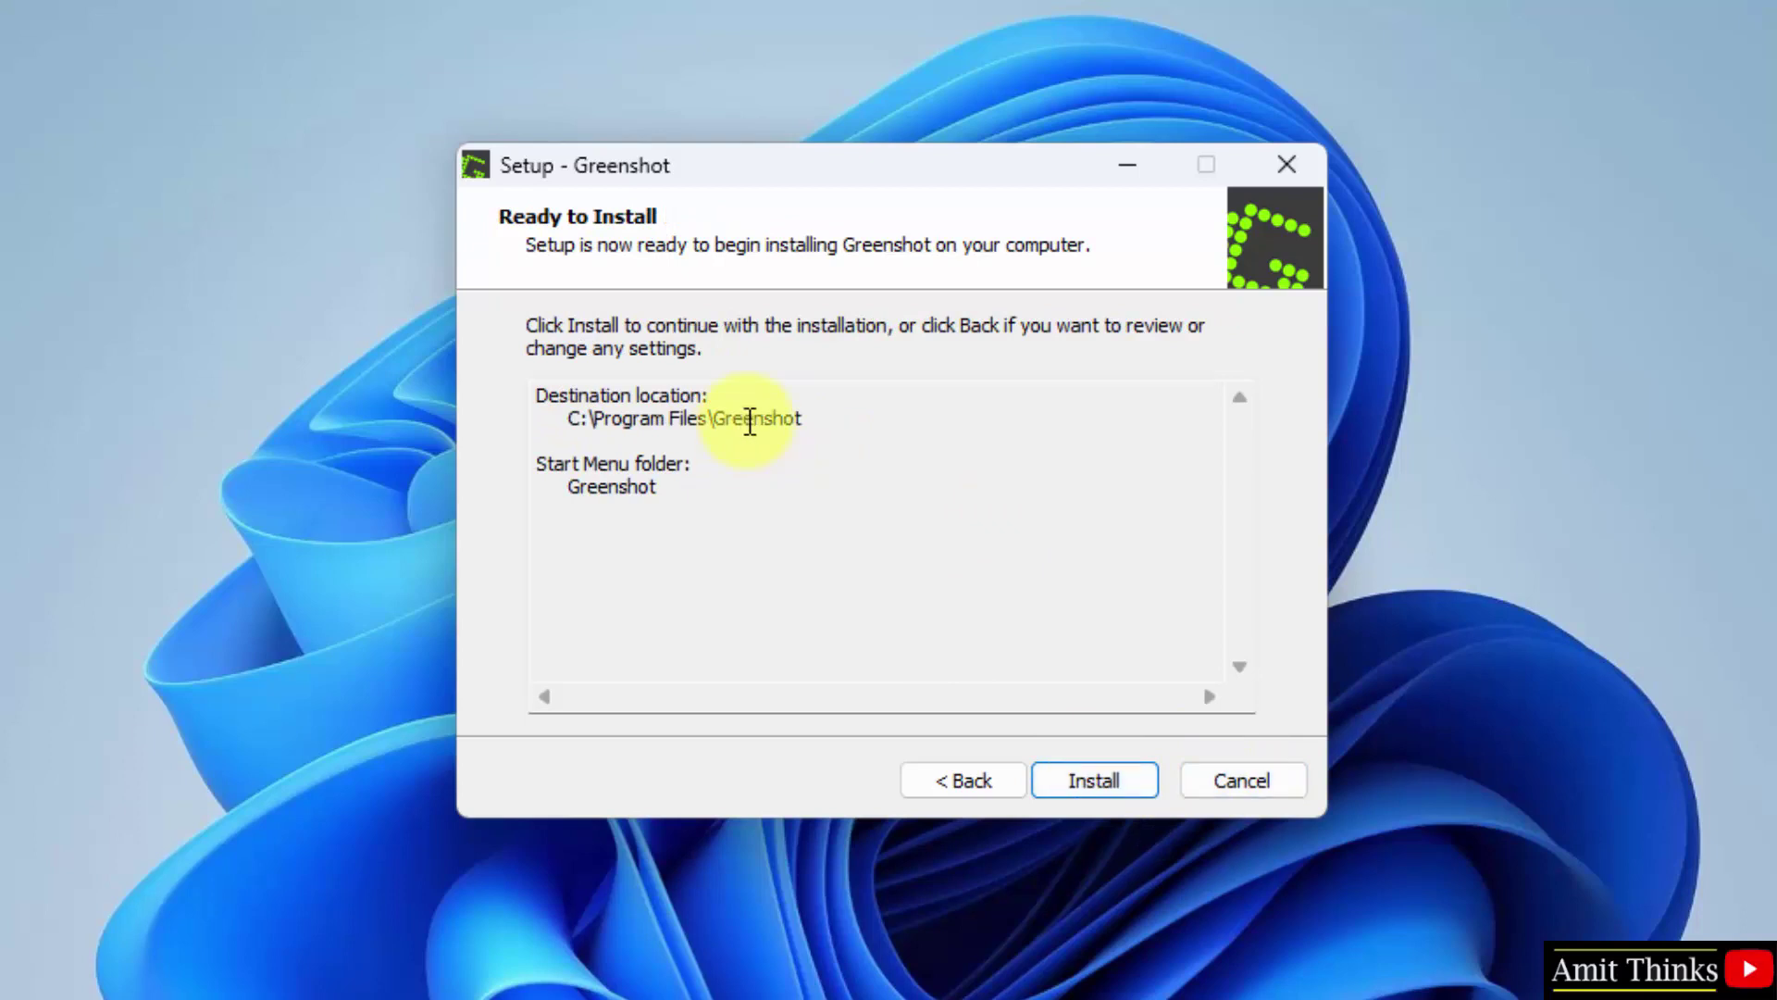
{"action": "left_click", "coordinate": [1103, 774]}
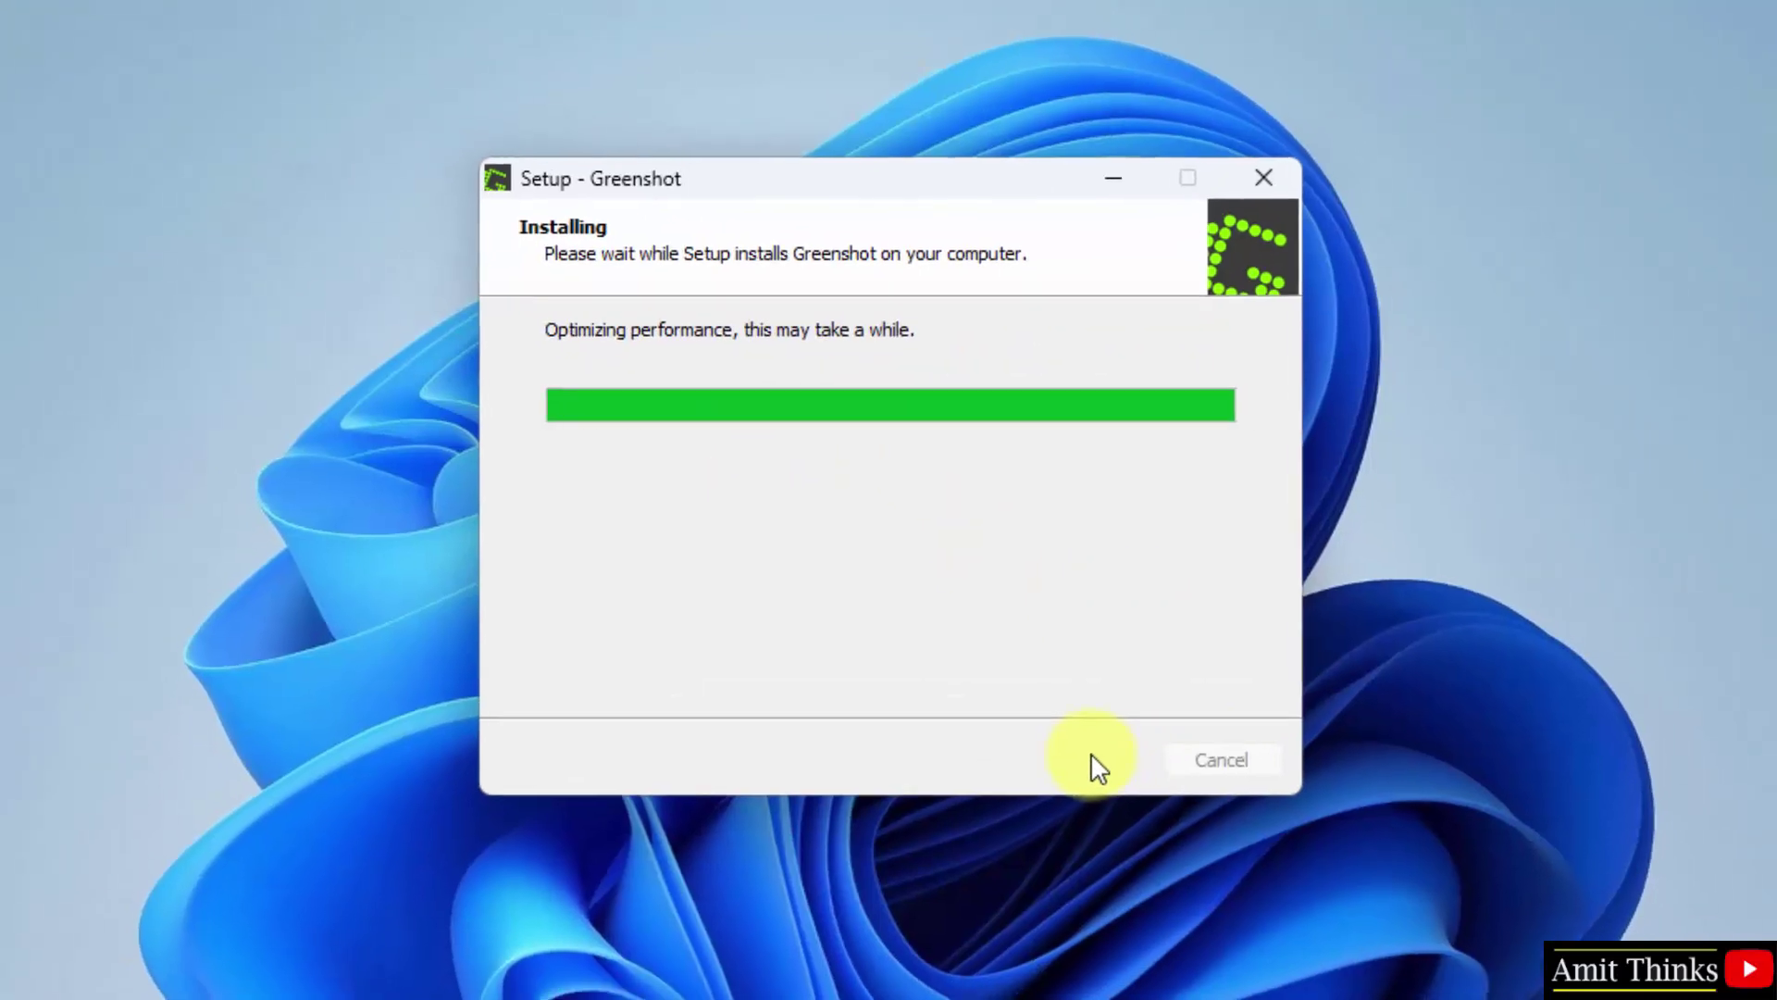
Step: Finish setup with Start Greenshot checked so Greenshot launches
{"action": "left_click", "coordinate": [1097, 762]}
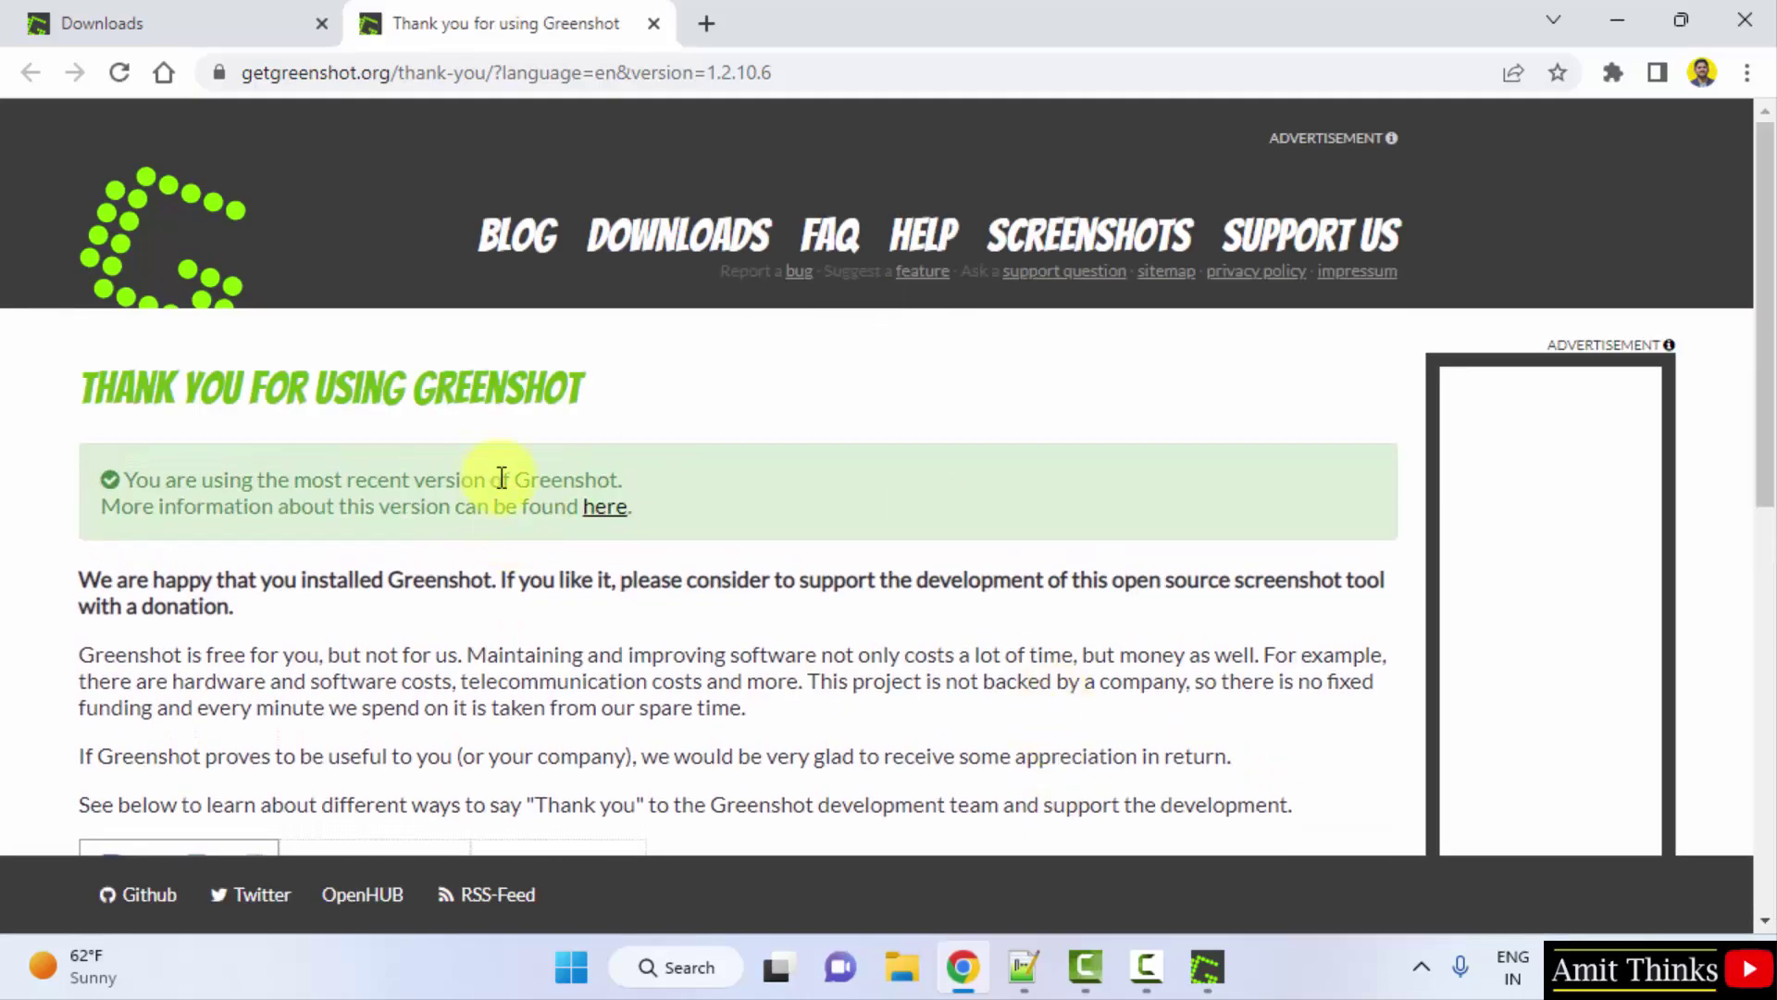
{"action": "left_click", "coordinate": [1599, 7]}
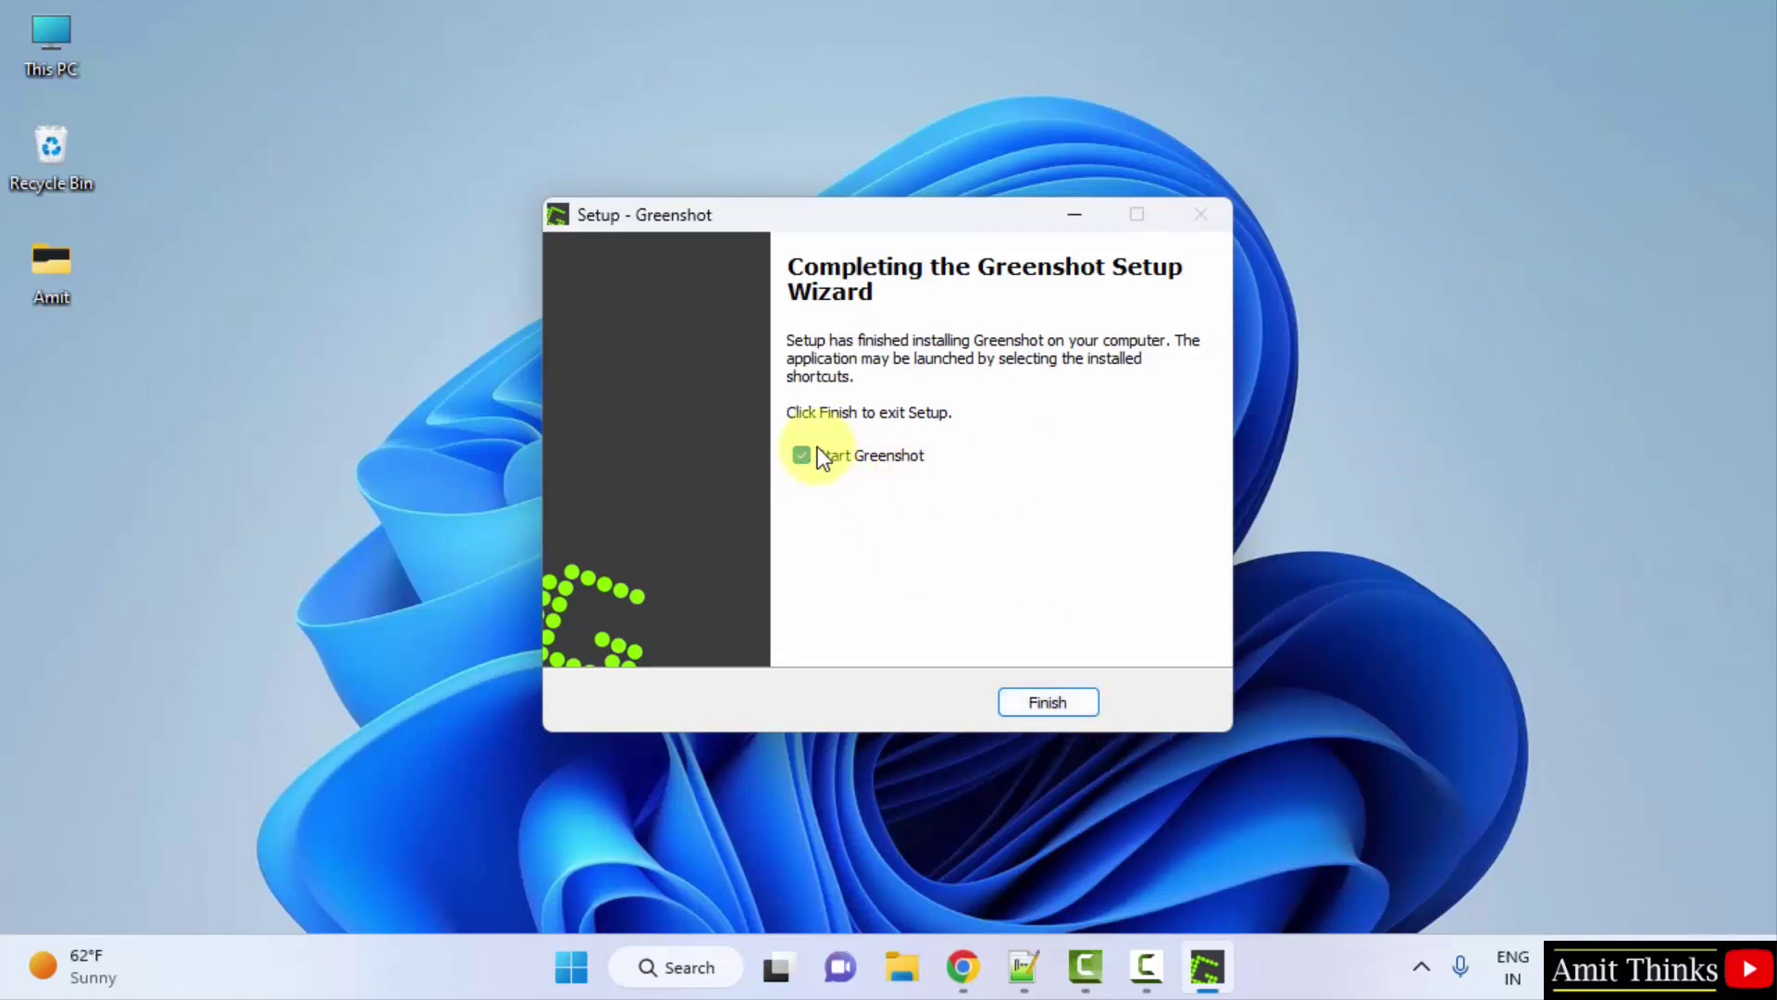
{"action": "left_click", "coordinate": [1074, 701]}
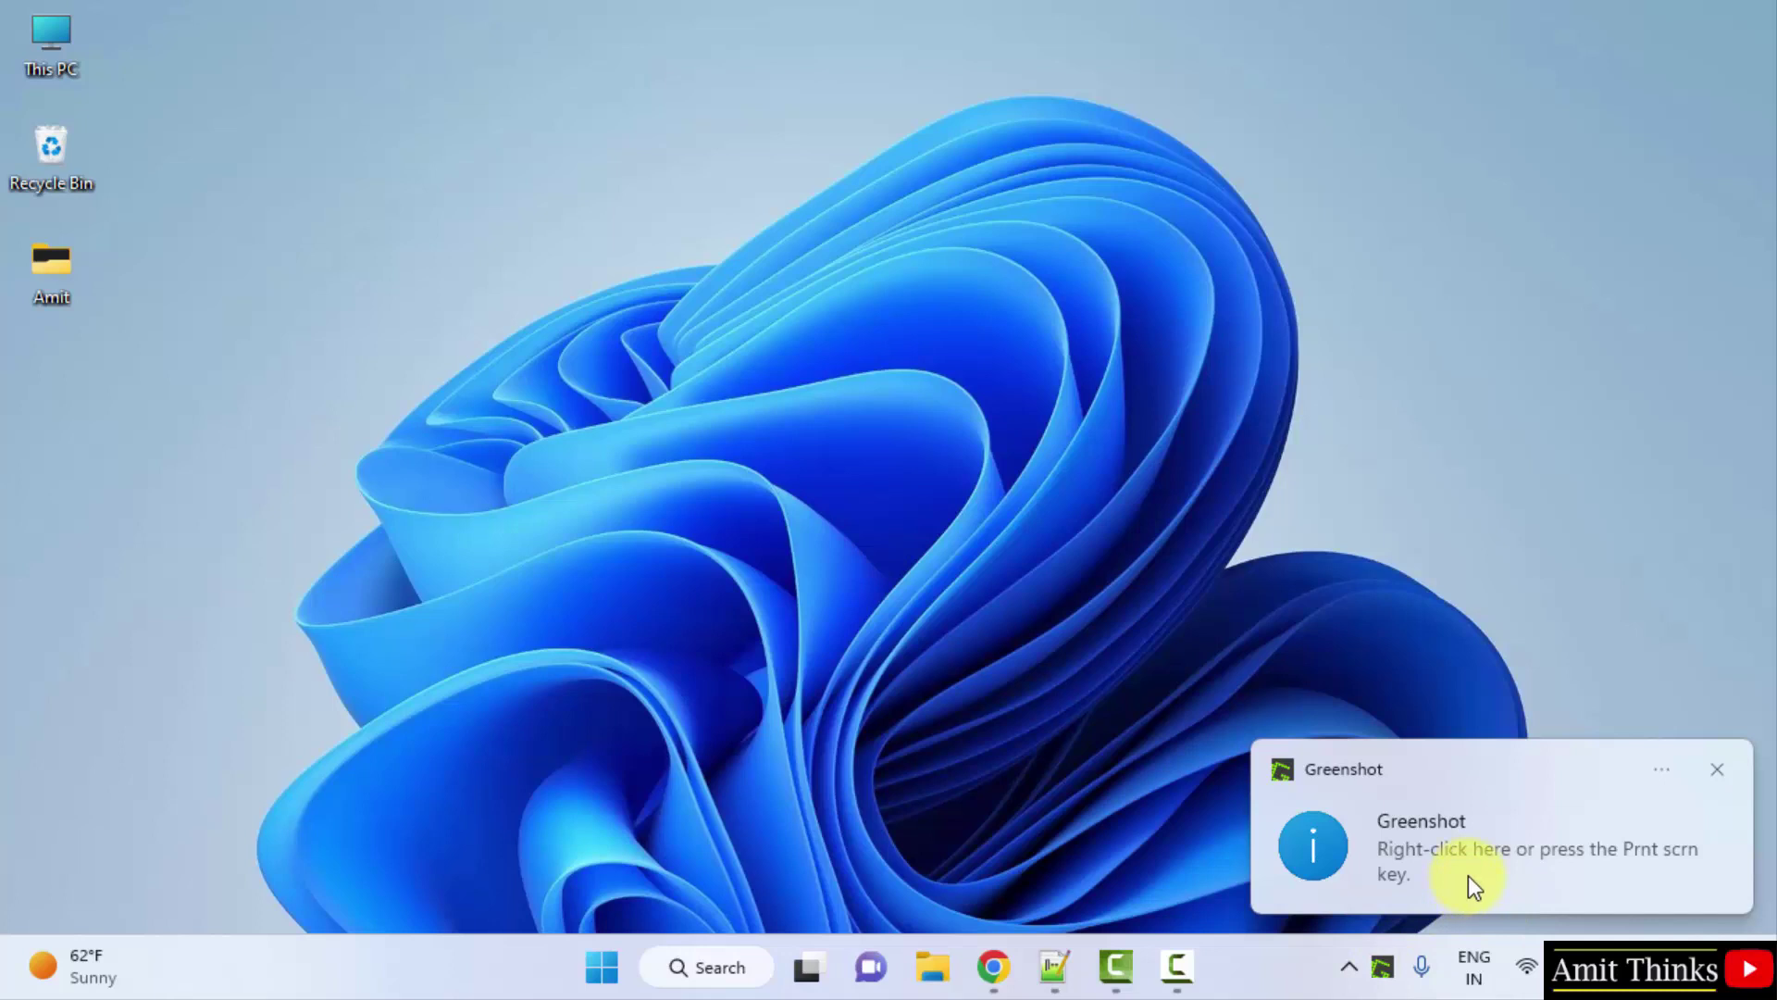
Step: Capture the full screen with Ctrl+Print Screen after opening Greenshot's tray menu
{"action": "left_click", "coordinate": [1384, 972]}
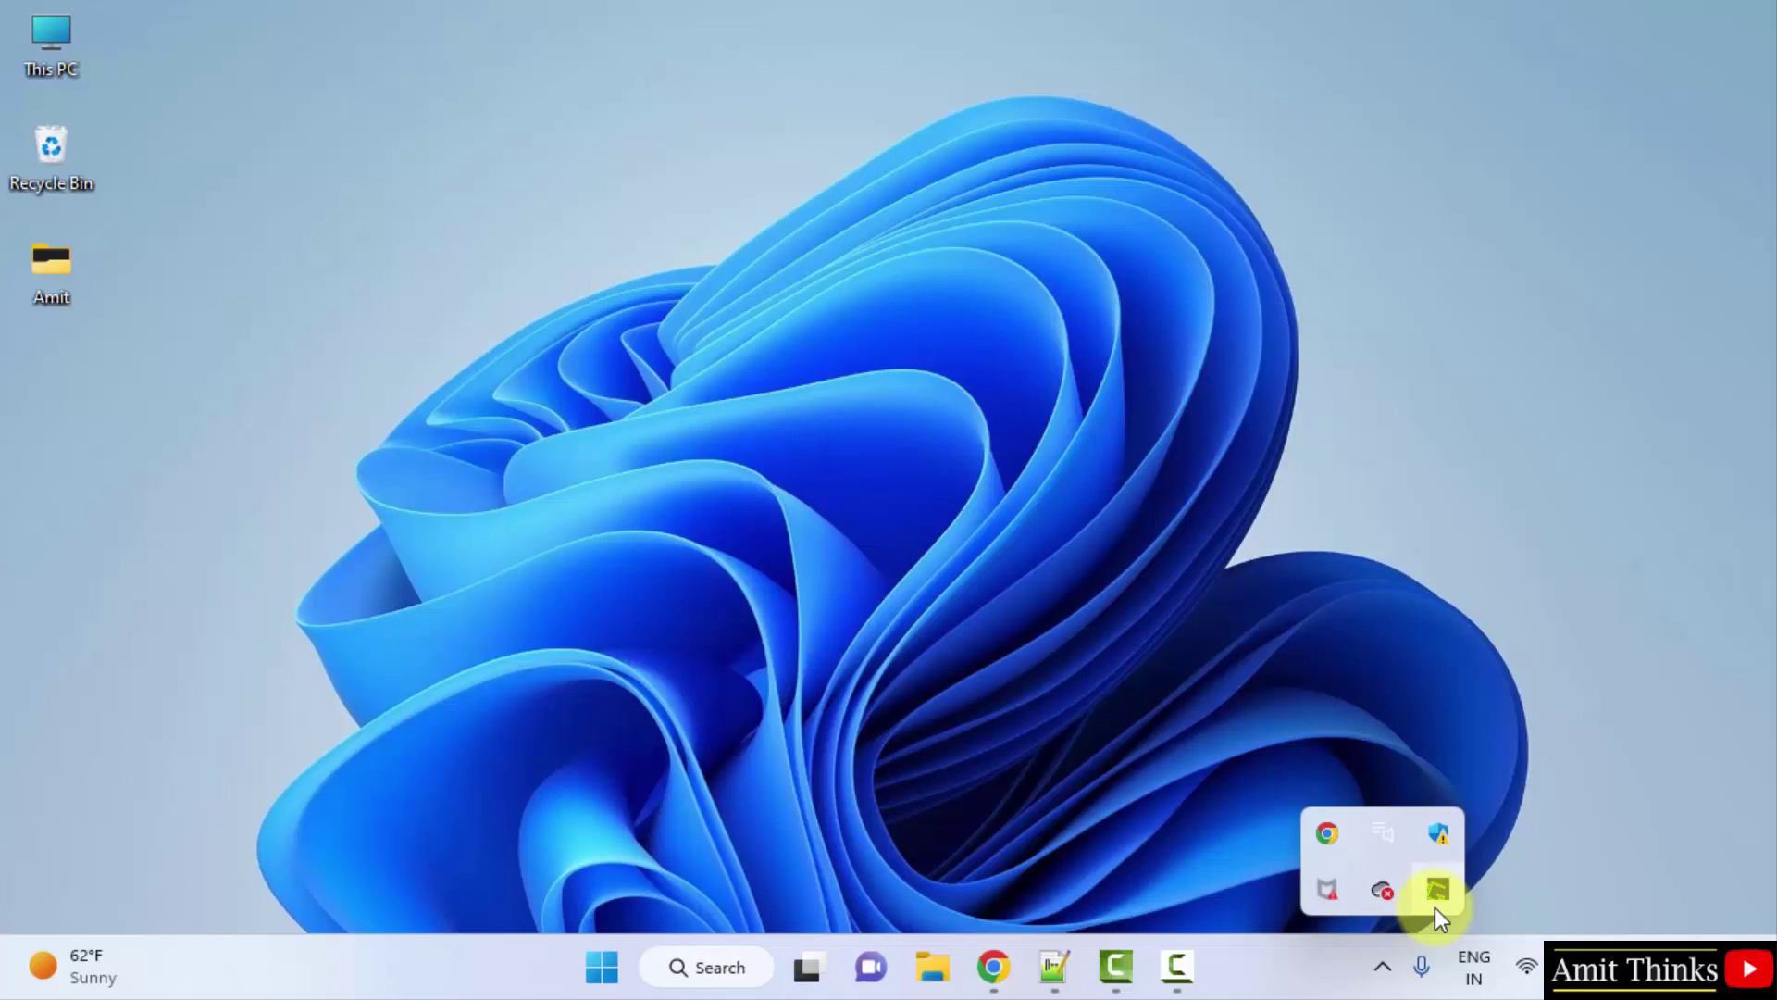
{"action": "right_click", "coordinate": [1435, 910]}
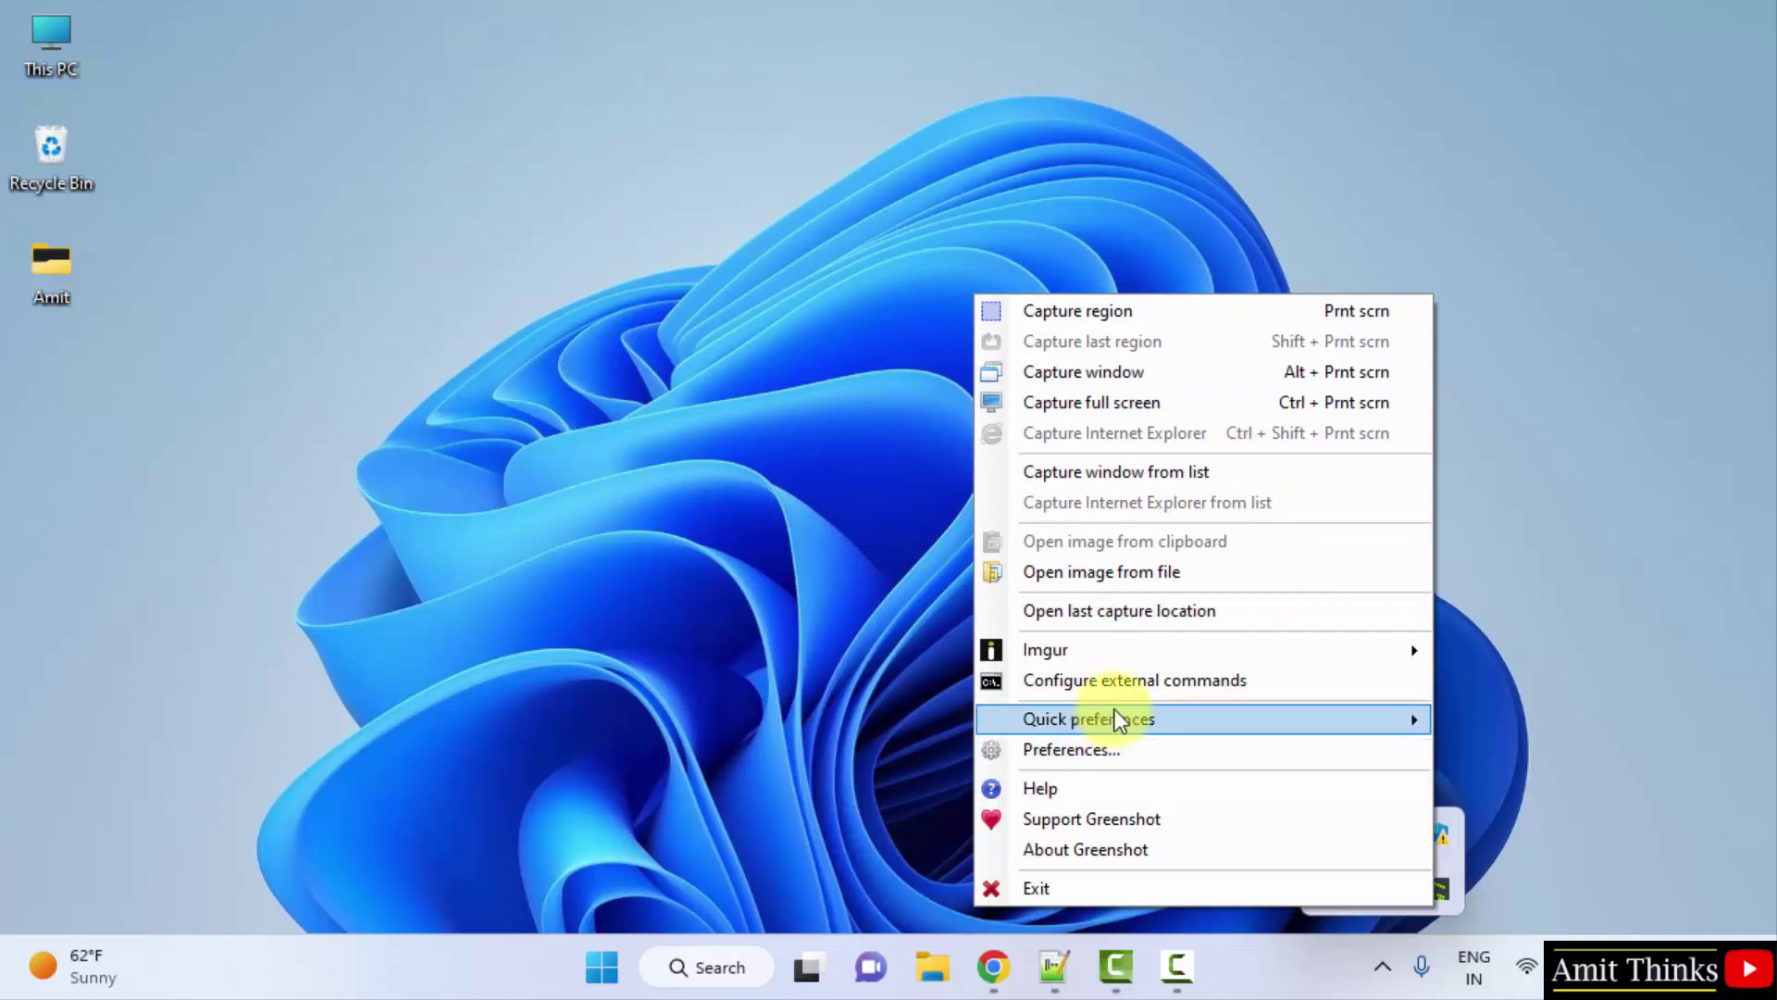
{"action": "mouse_move", "coordinate": [1118, 731]}
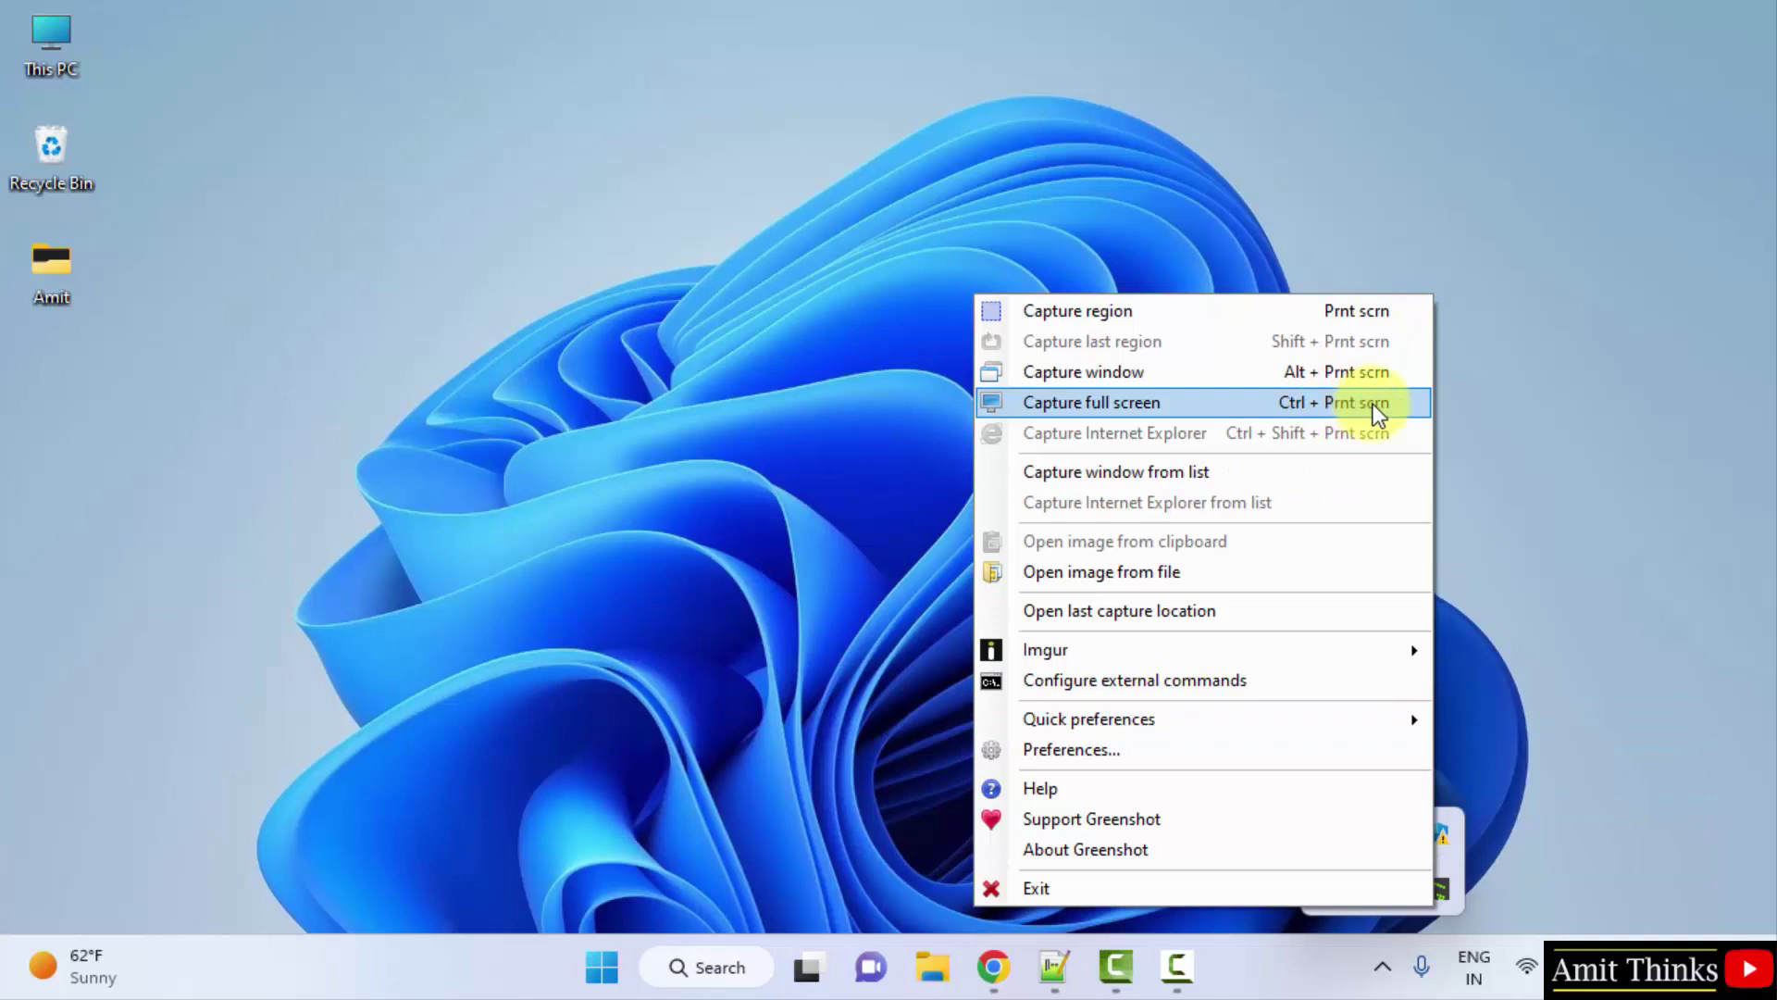
{"action": "key", "text": "ctrl+Print"}
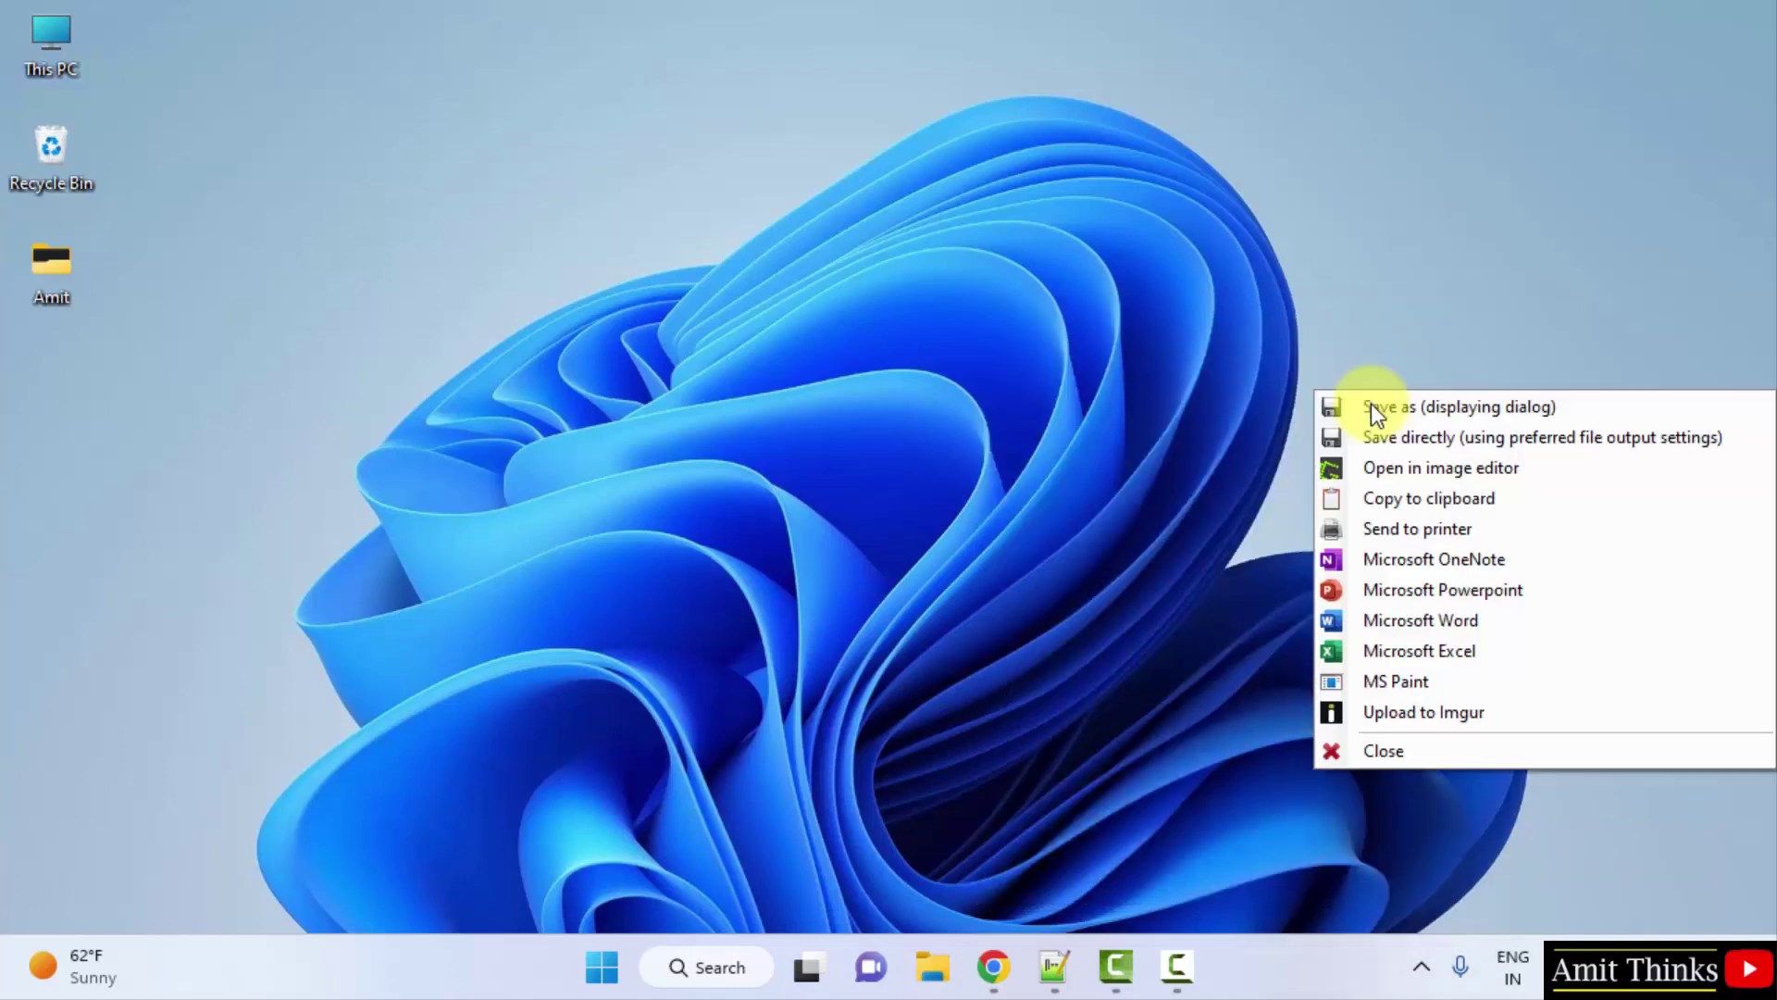
Step: Save the capture to the Desktop as MyScreenshot.png
{"action": "left_click", "coordinate": [1460, 410]}
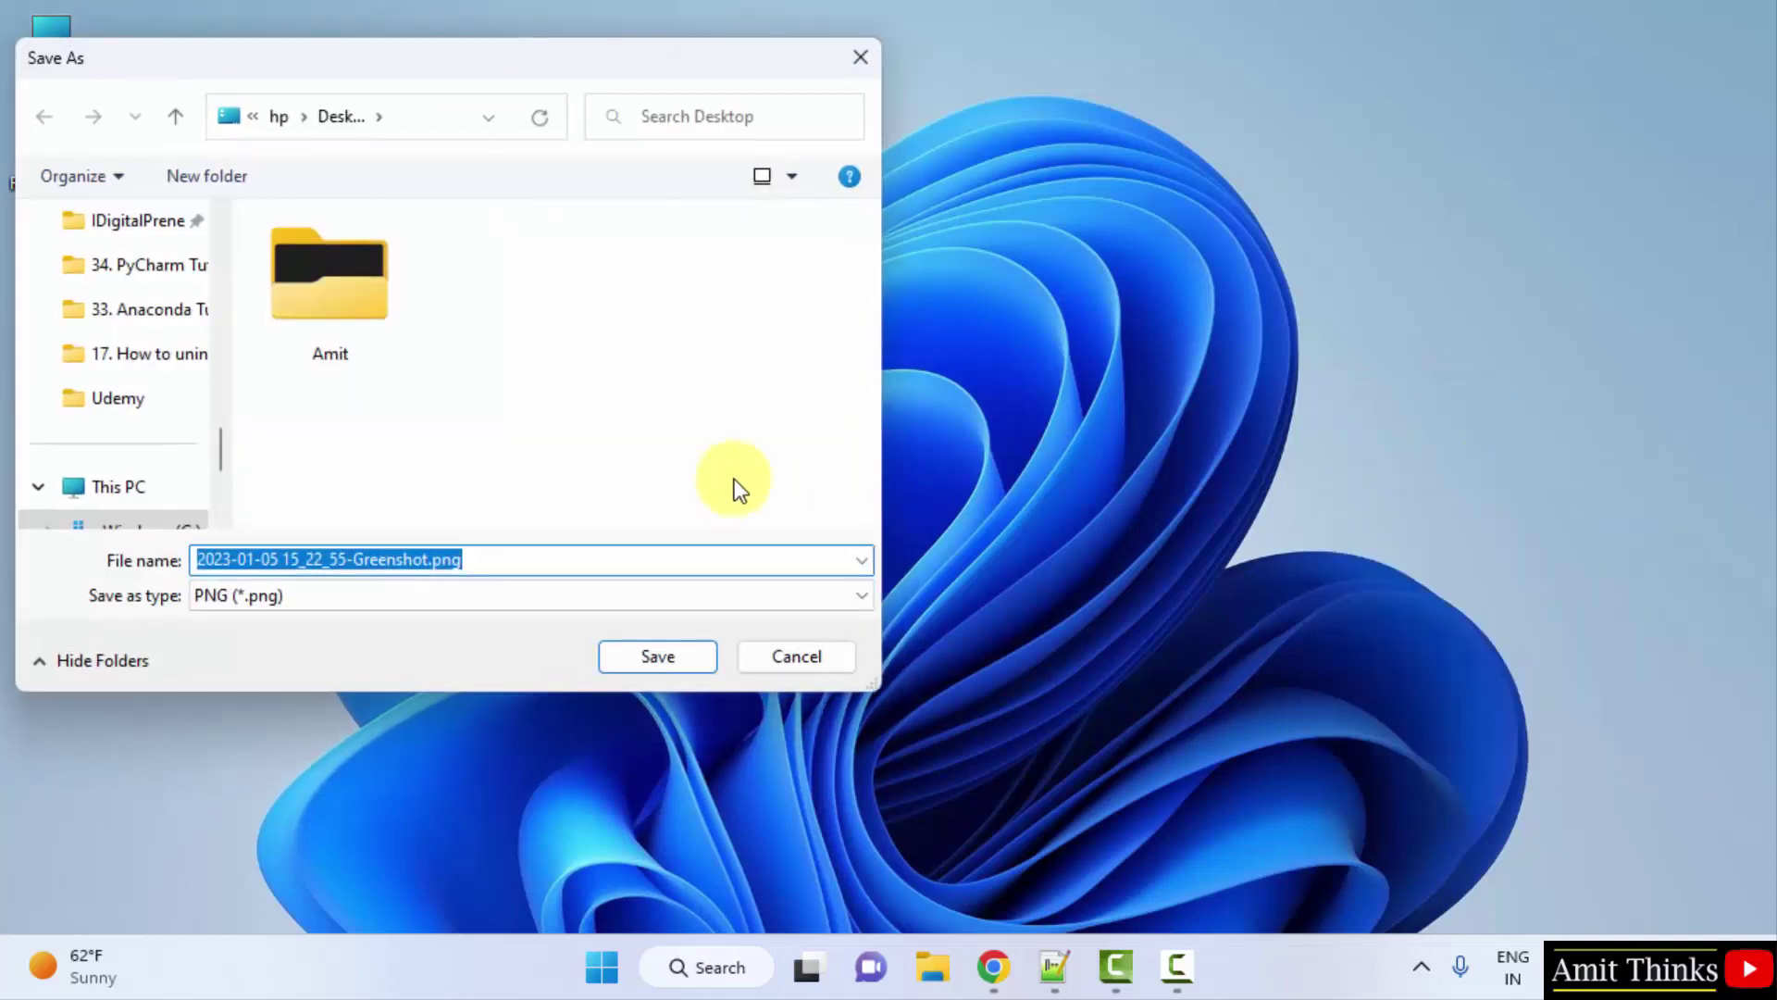
{"action": "left_click", "coordinate": [405, 115]}
{"action": "left_click", "coordinate": [409, 113]}
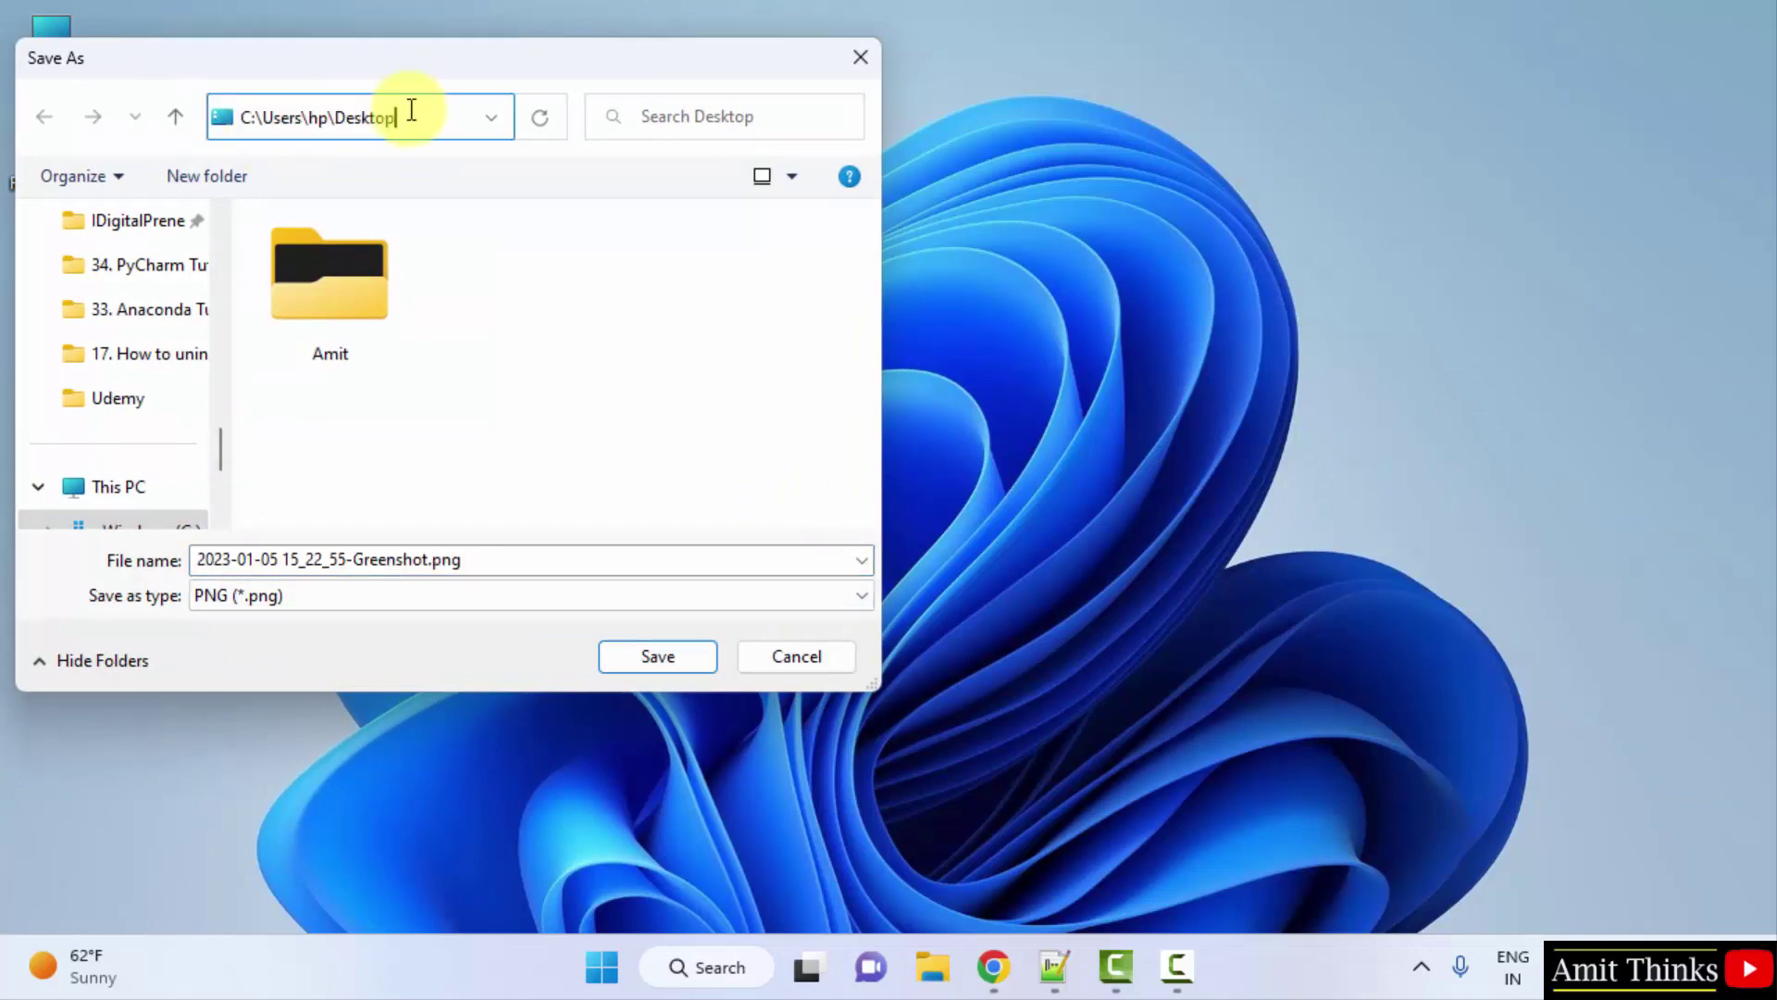
{"action": "left_click", "coordinate": [441, 561]}
{"action": "left_click_drag", "start_coordinate": [429, 561], "coordinate": [91, 569]}
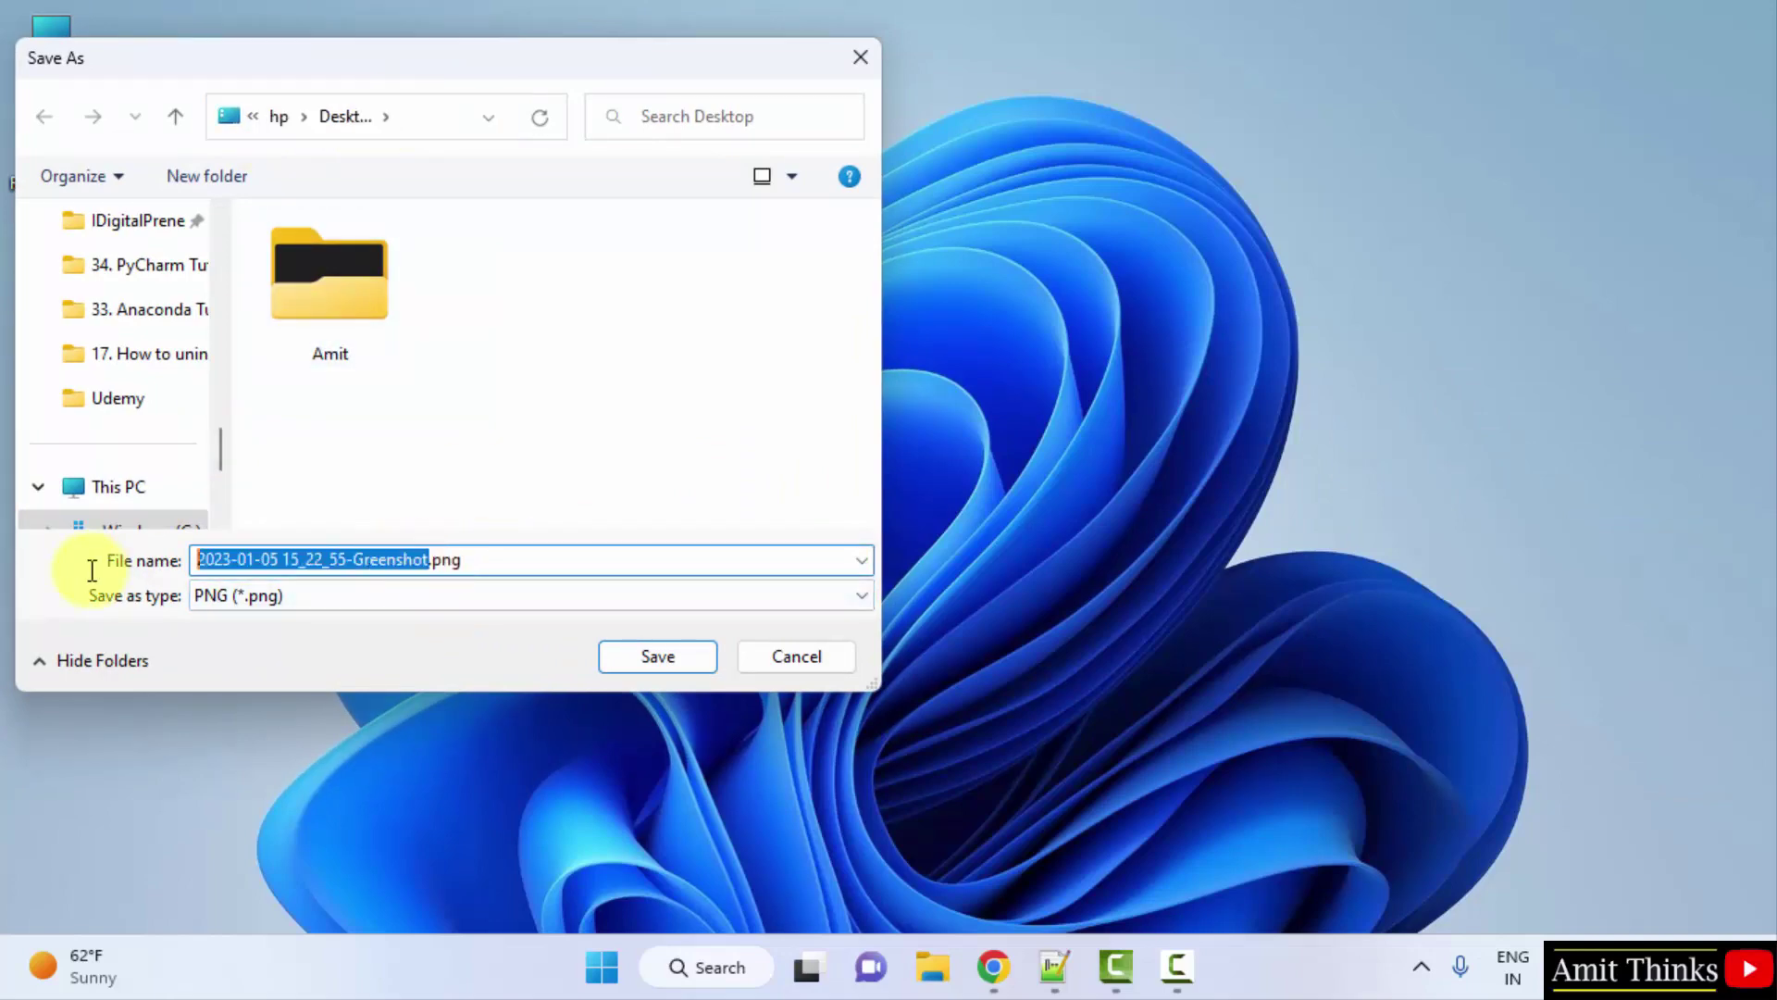
{"action": "key", "text": "BackSpace"}
{"action": "type", "text": "MyS"}
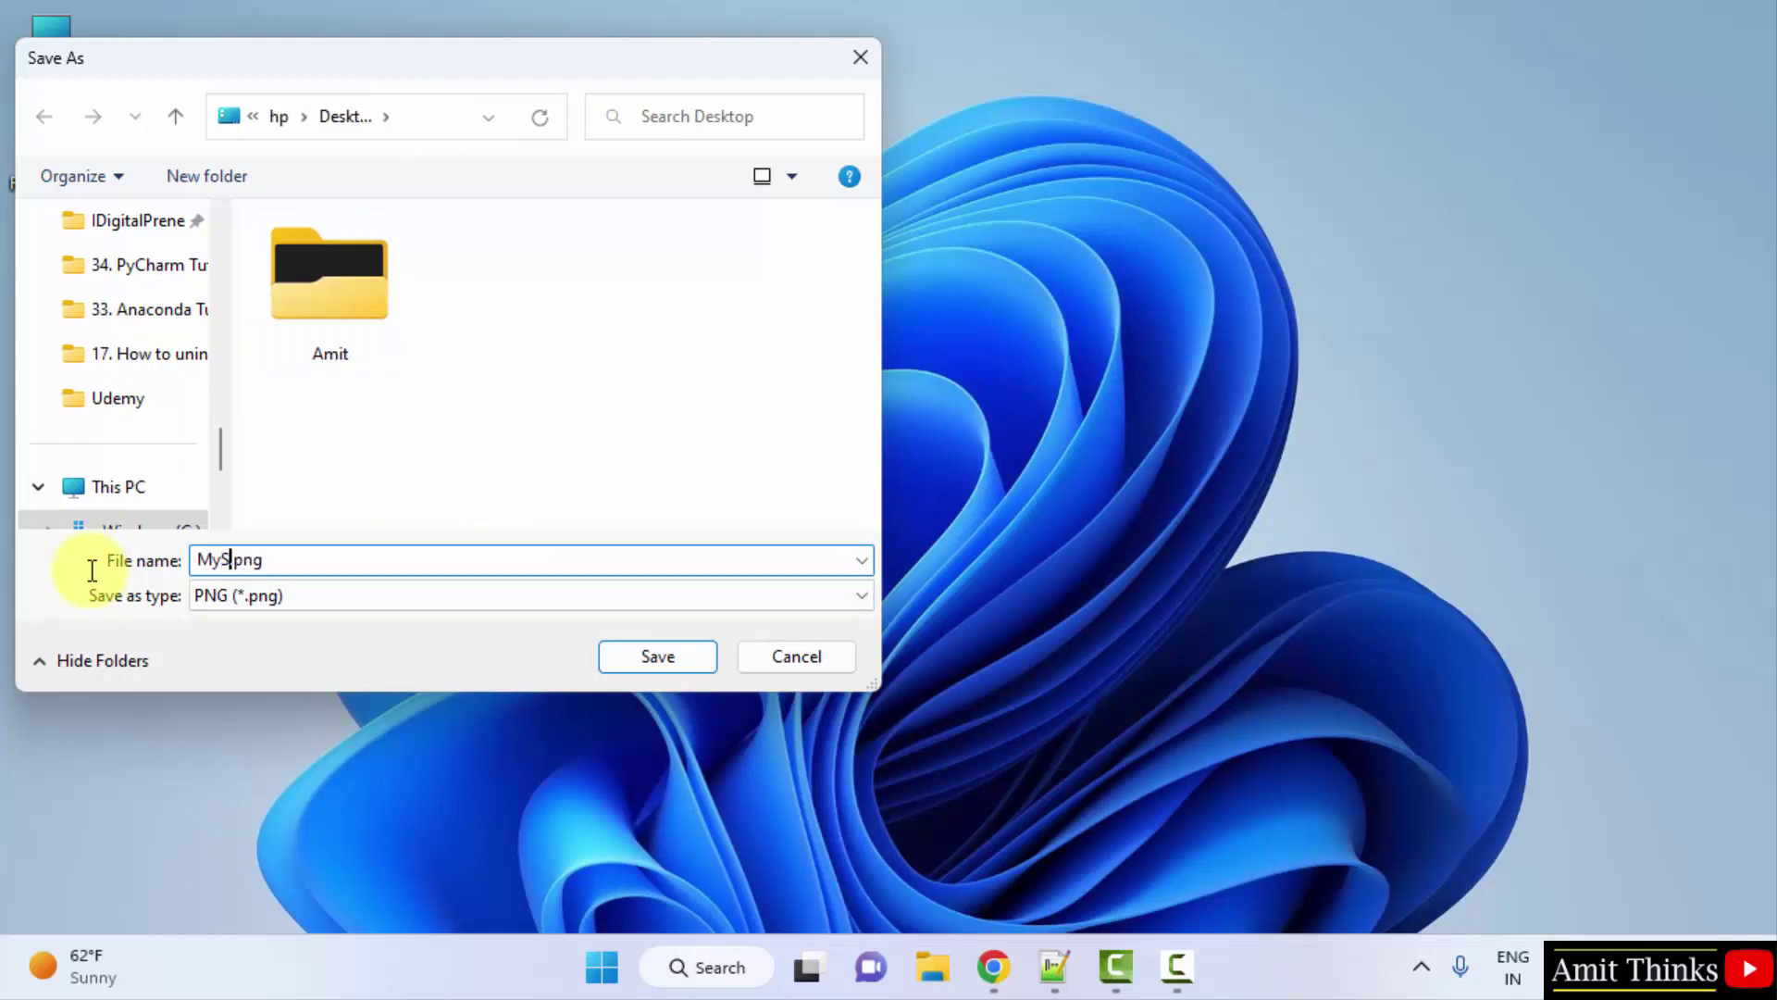
{"action": "type", "text": "creenshot"}
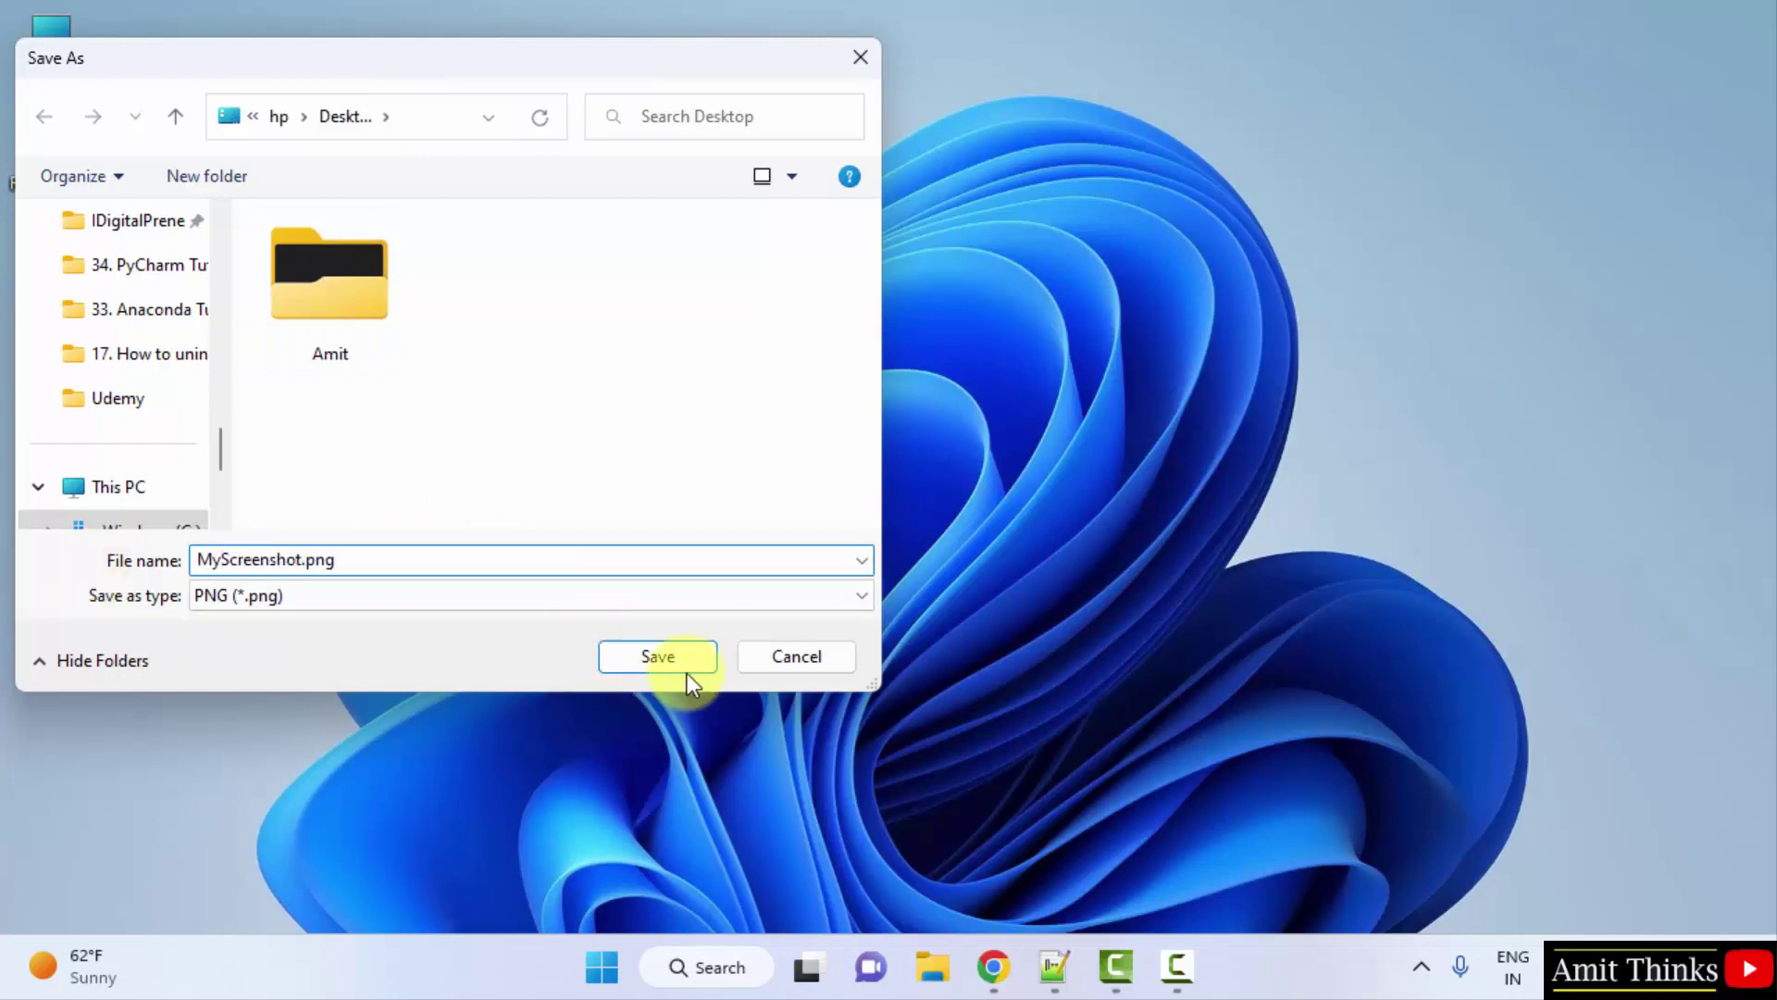
{"action": "left_click", "coordinate": [686, 665]}
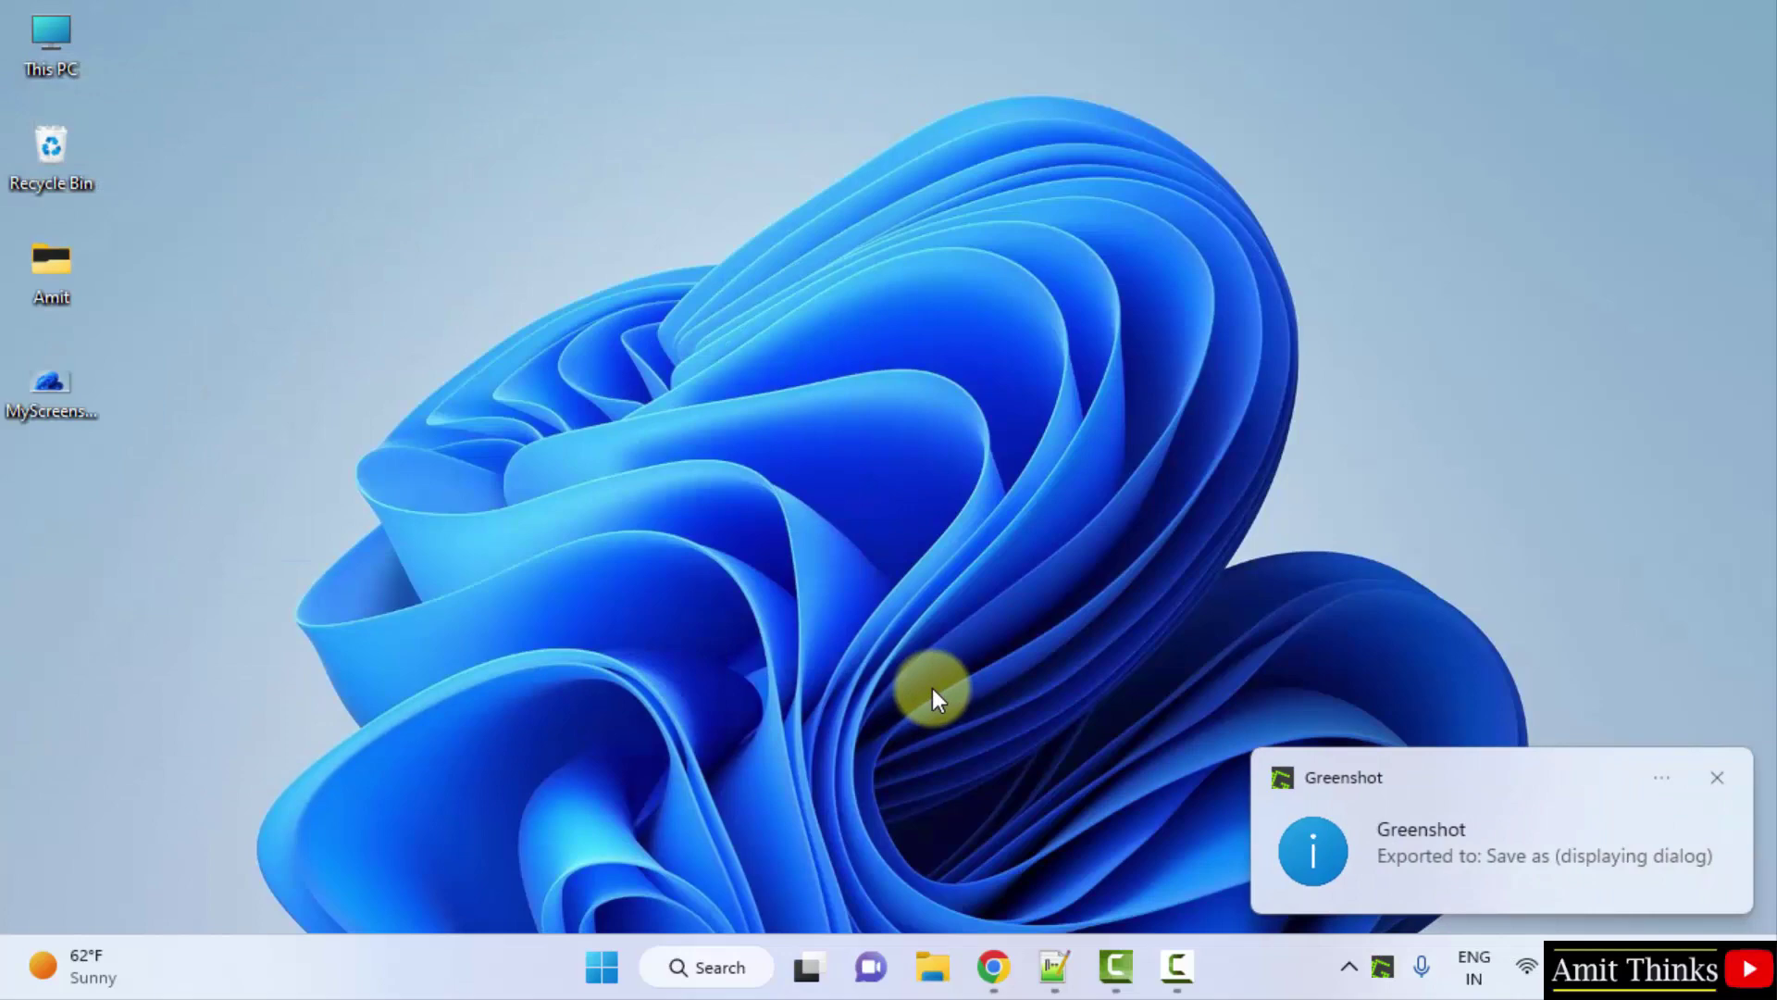
Step: View MyScreenshot.png in Paint at 50% zoom, close it, and reopen Greenshot's tray menu
{"action": "double_click", "coordinate": [74, 408]}
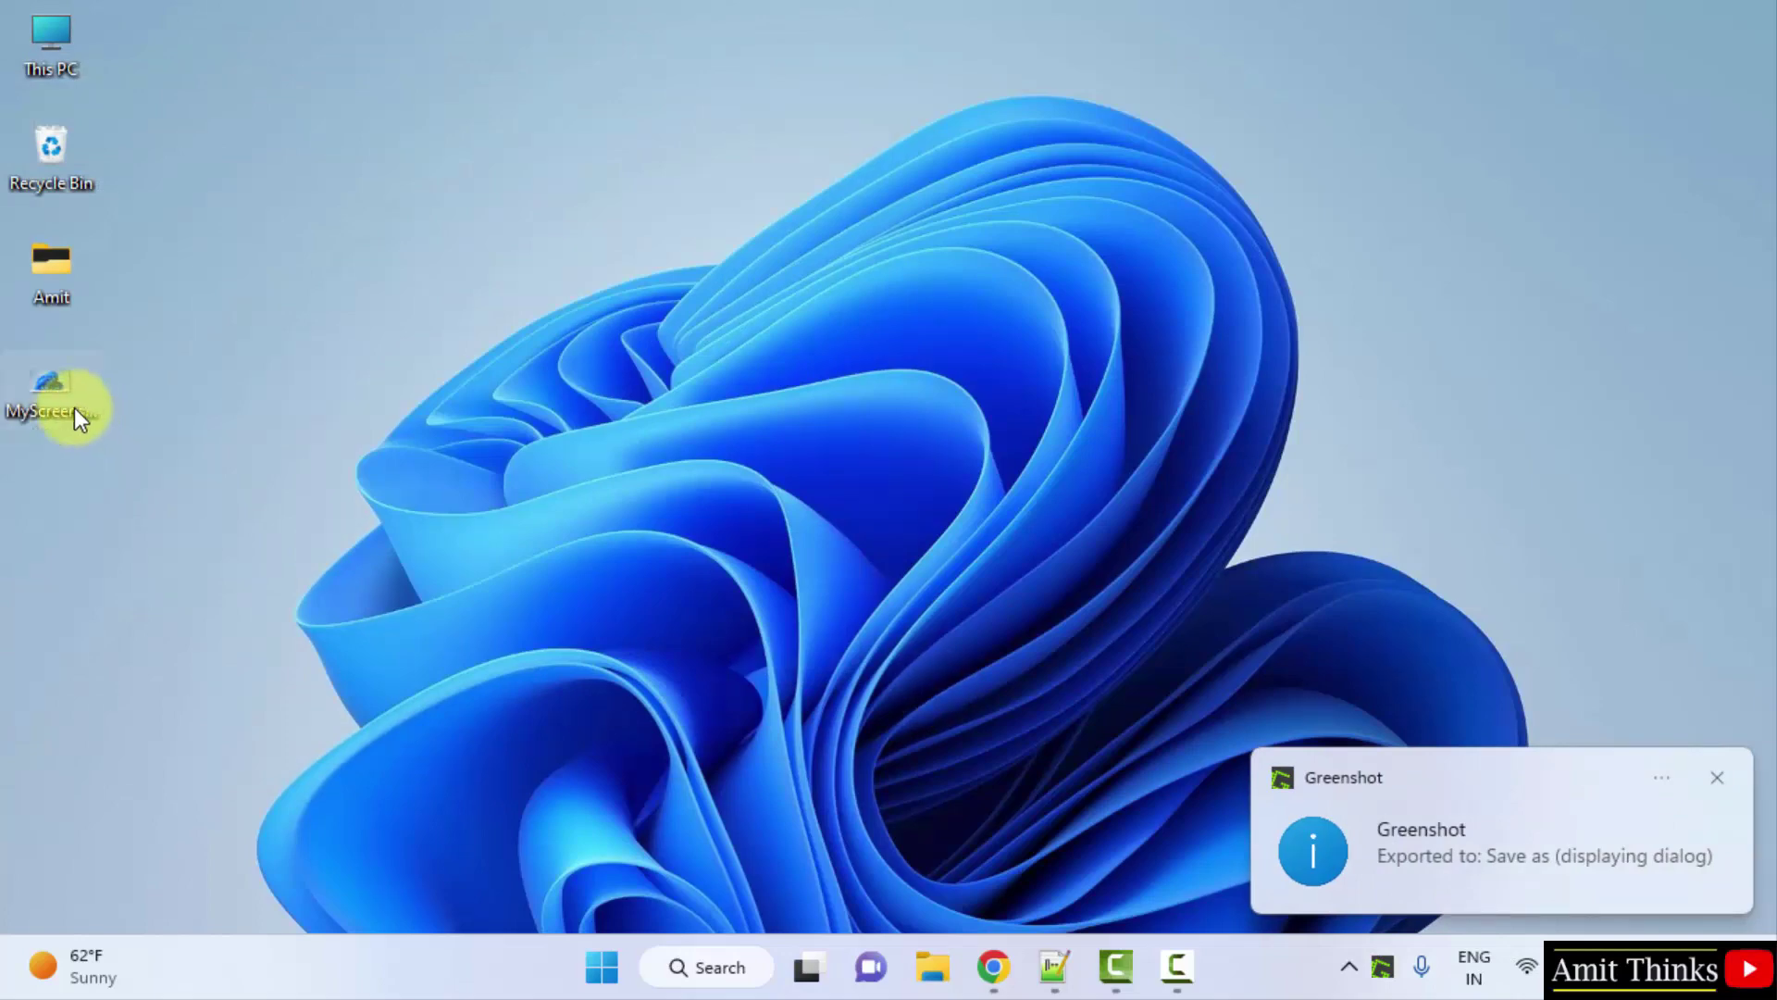
{"action": "left_click", "coordinate": [1717, 778]}
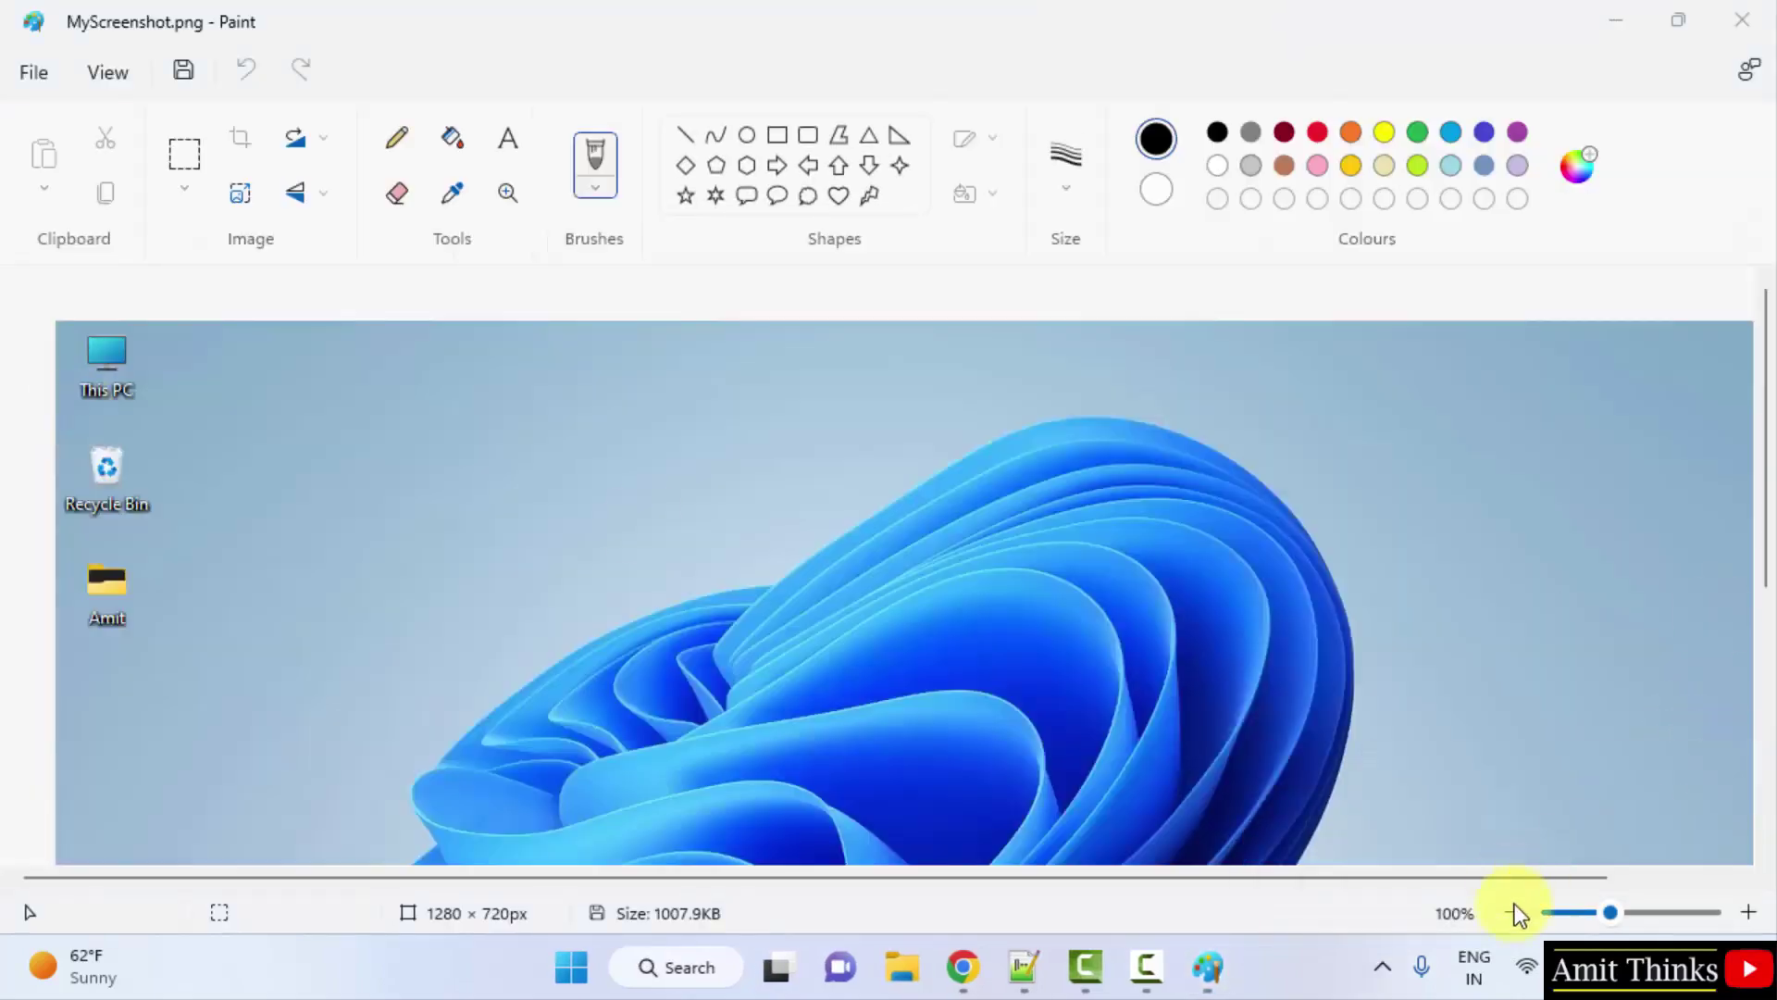
{"action": "left_click", "coordinate": [1513, 911]}
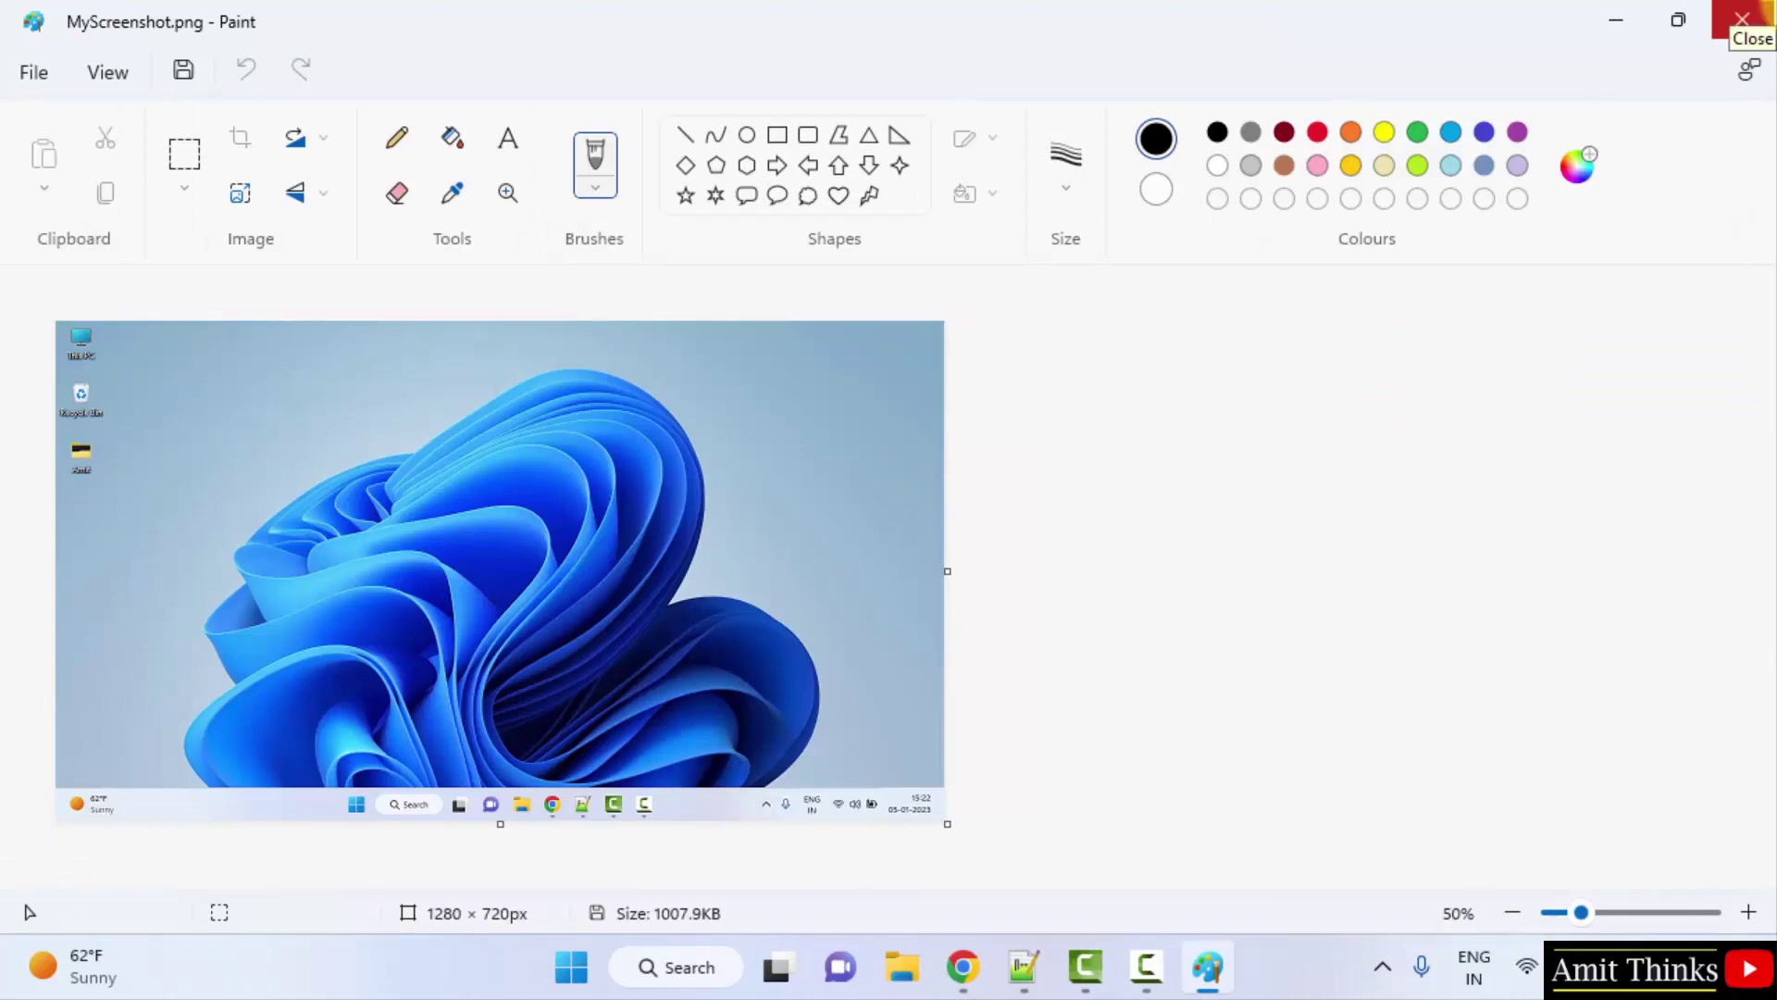
{"action": "left_click", "coordinate": [1741, 19]}
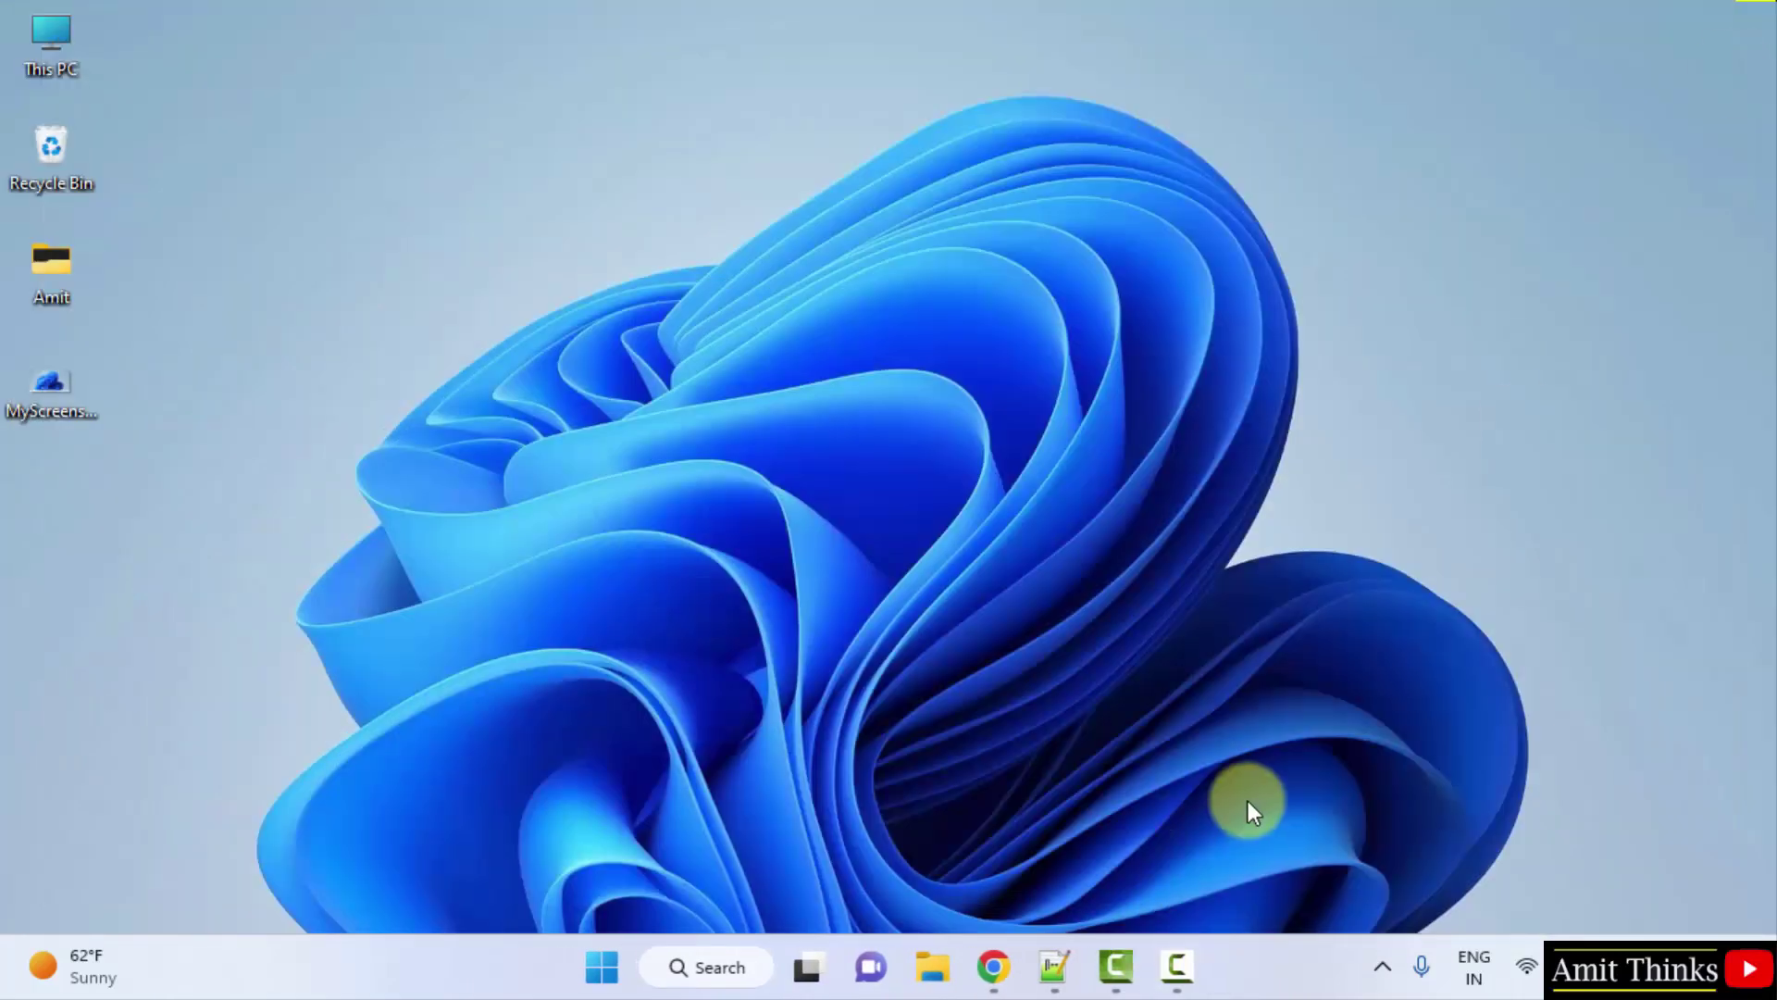
{"action": "left_click", "coordinate": [1382, 965]}
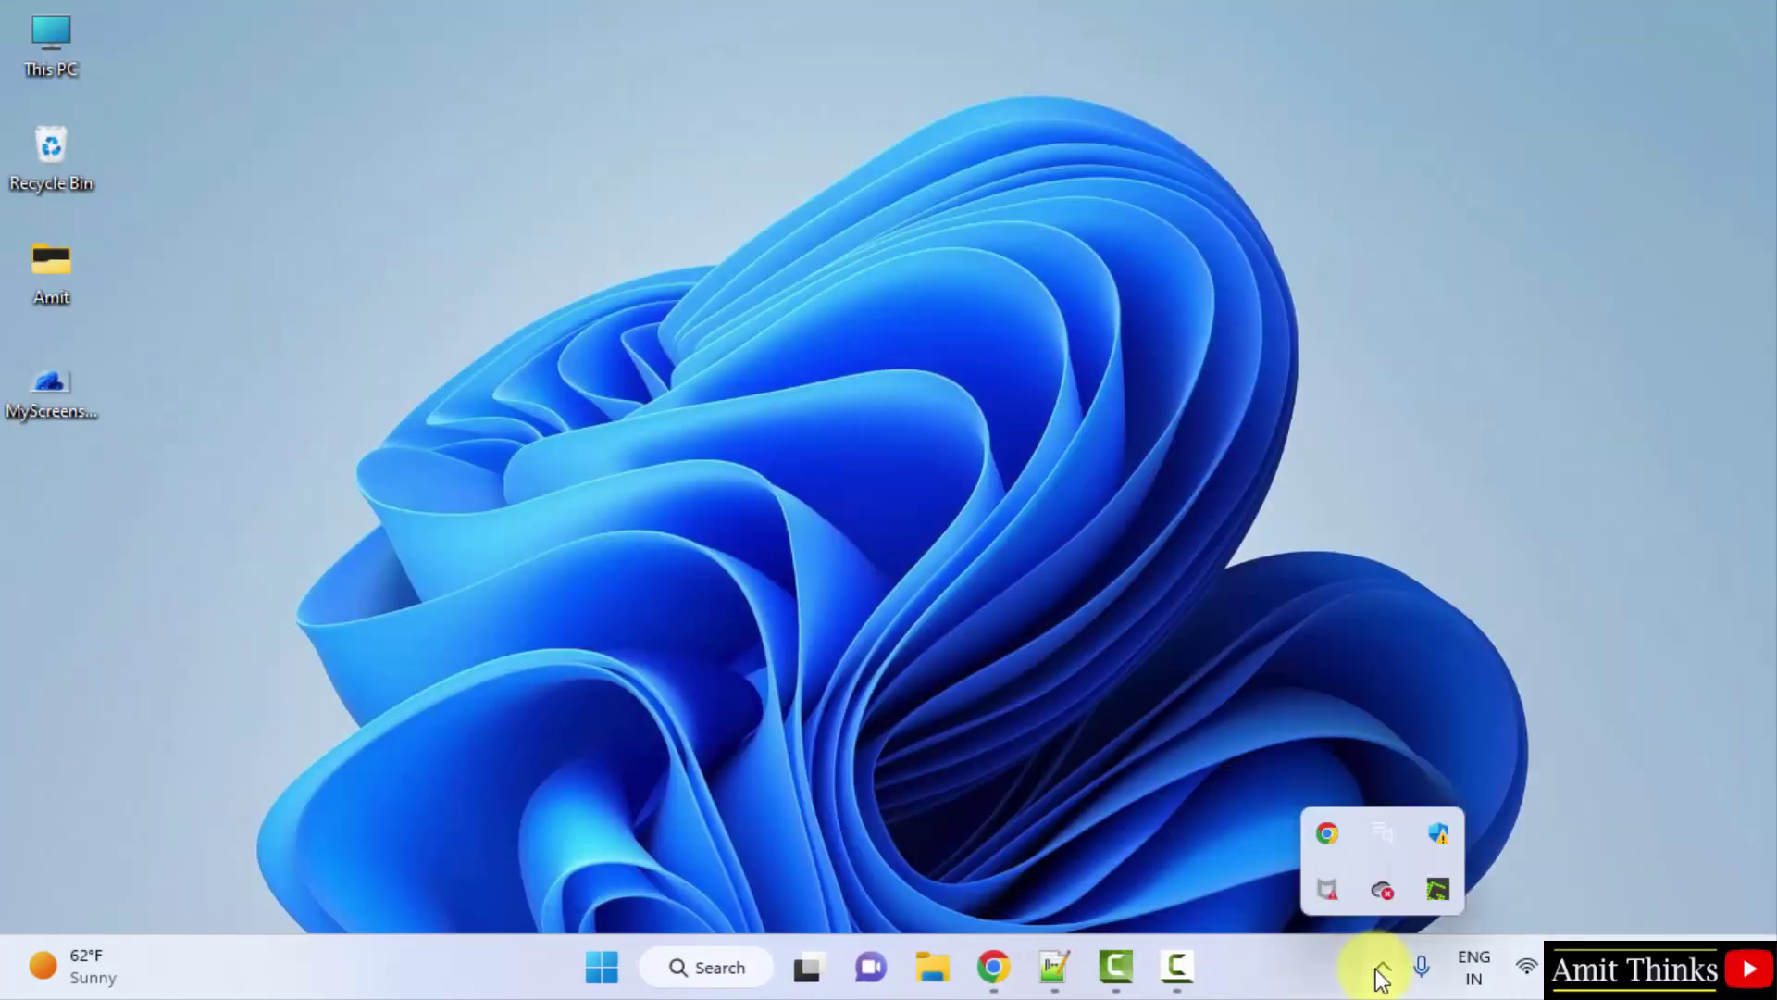
{"action": "right_click", "coordinate": [1442, 902]}
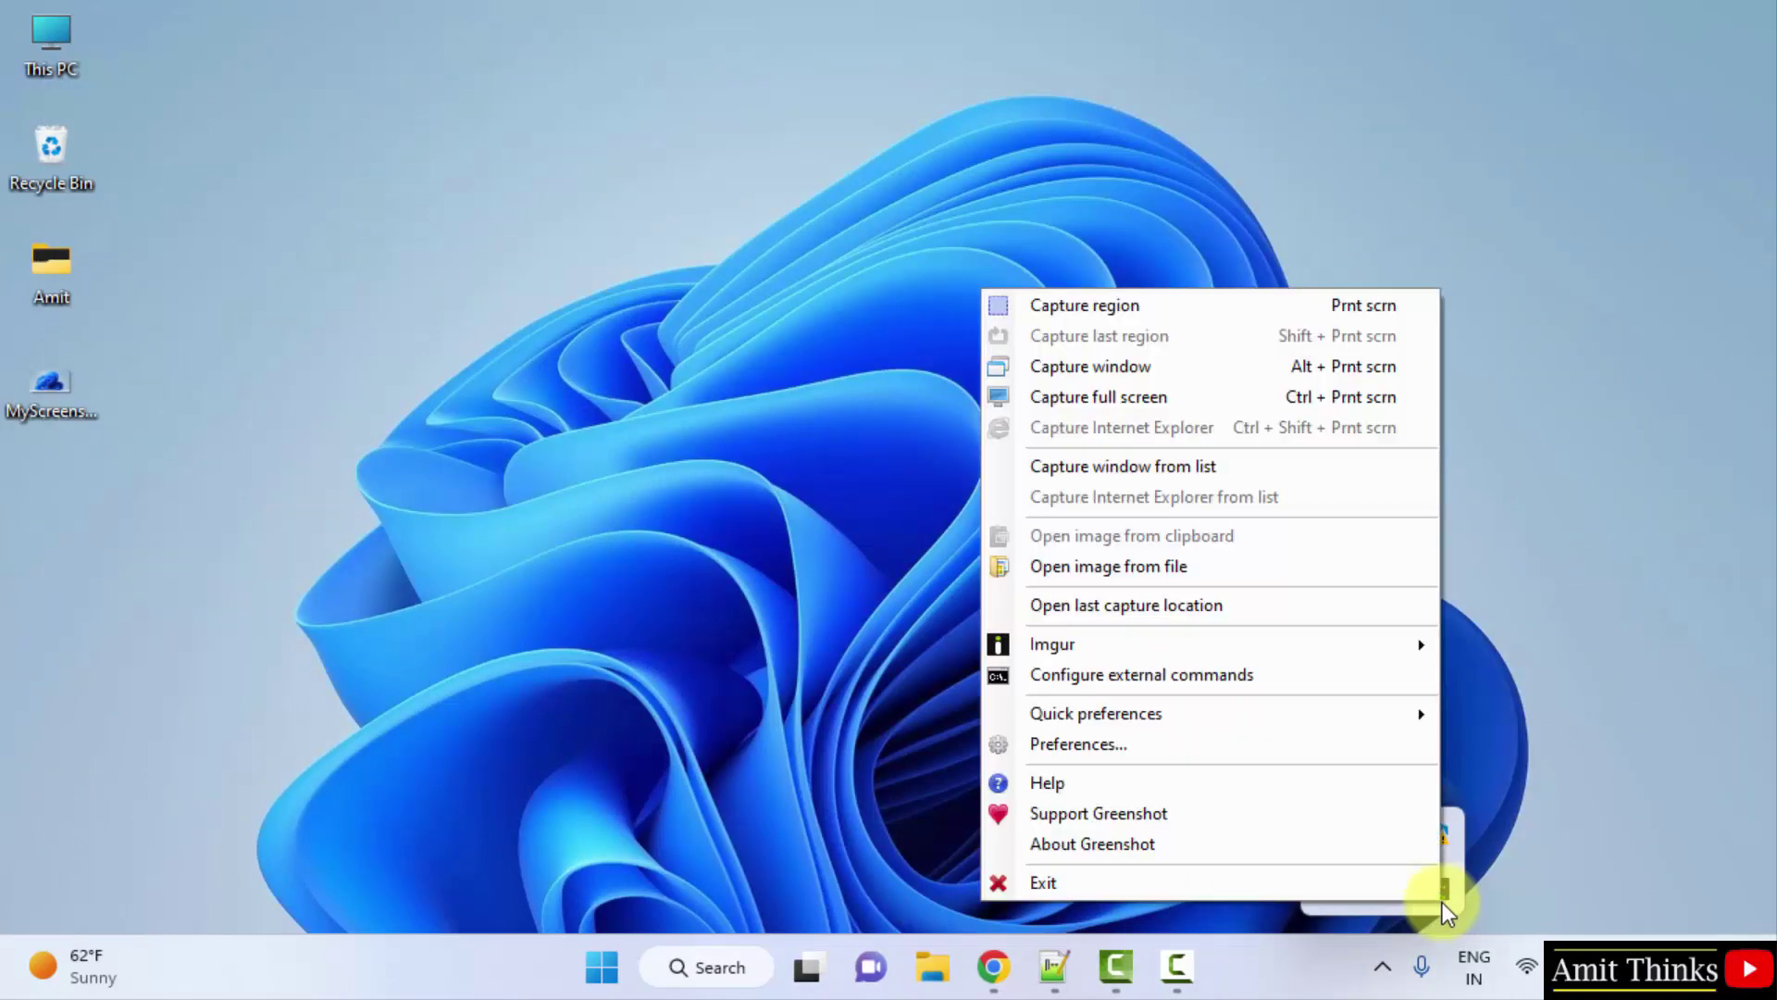